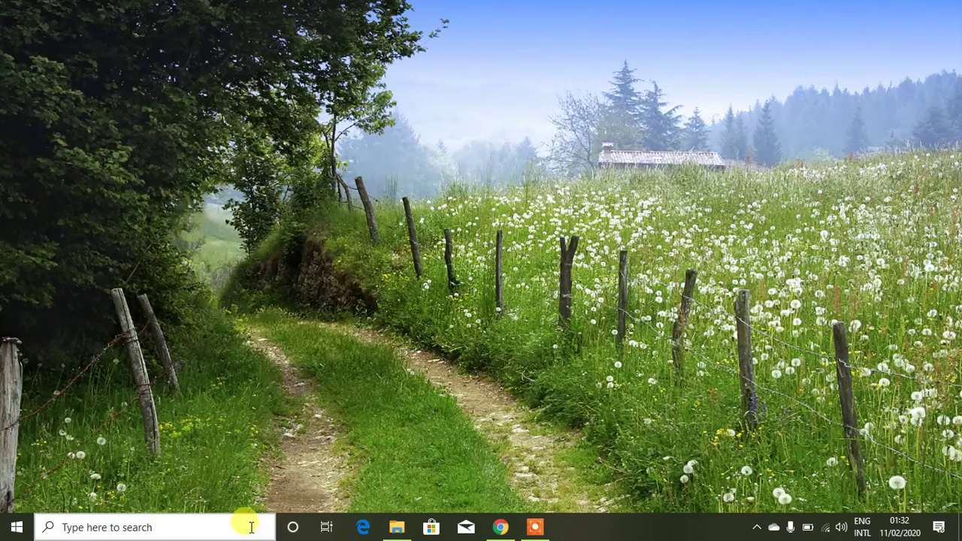
- Search Windows for 'video' and launch the Video editor app
{"action": "left_click", "coordinate": [188, 529]}
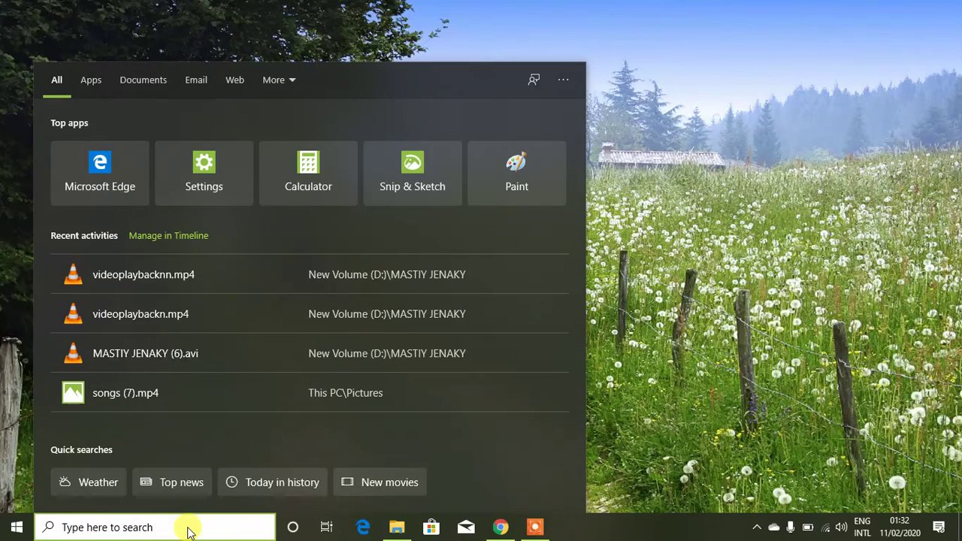
{"action": "type", "text": "video"}
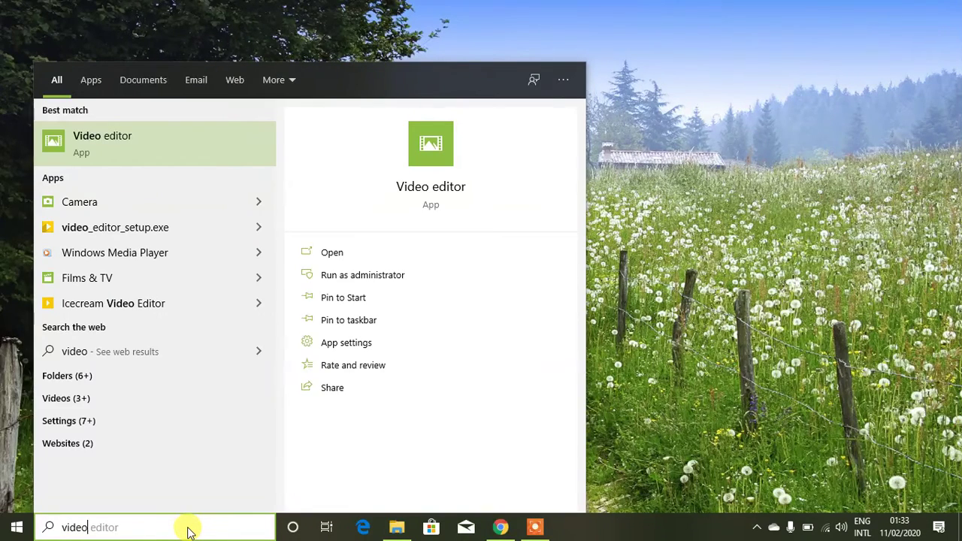
{"action": "left_click", "coordinate": [137, 146]}
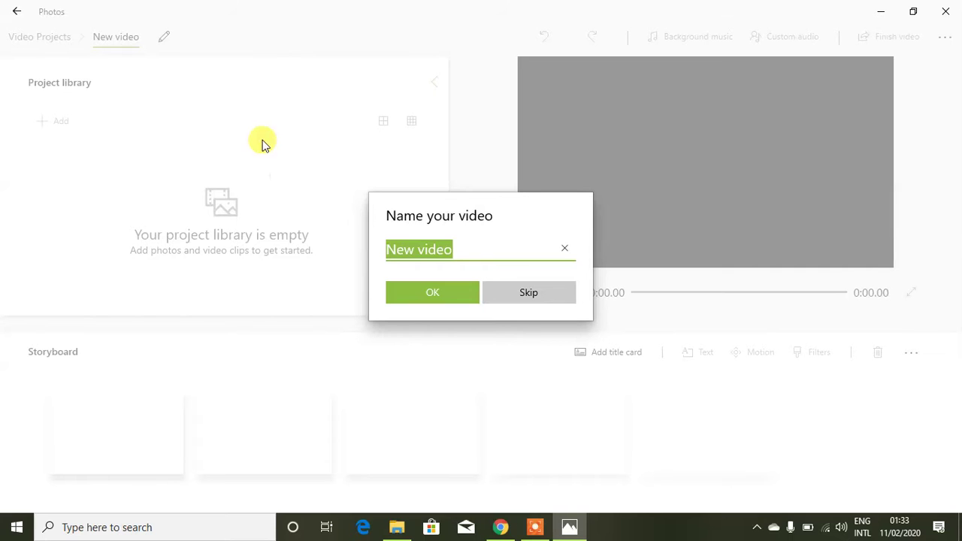
- Keep the default project name 'New video' and open the Add media options
{"action": "left_click", "coordinate": [451, 290]}
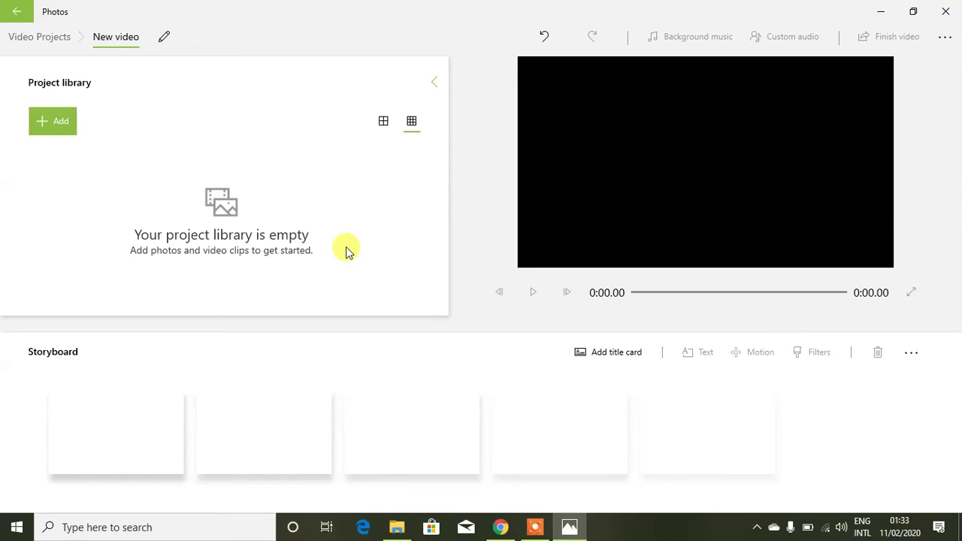
{"action": "left_click", "coordinate": [68, 123]}
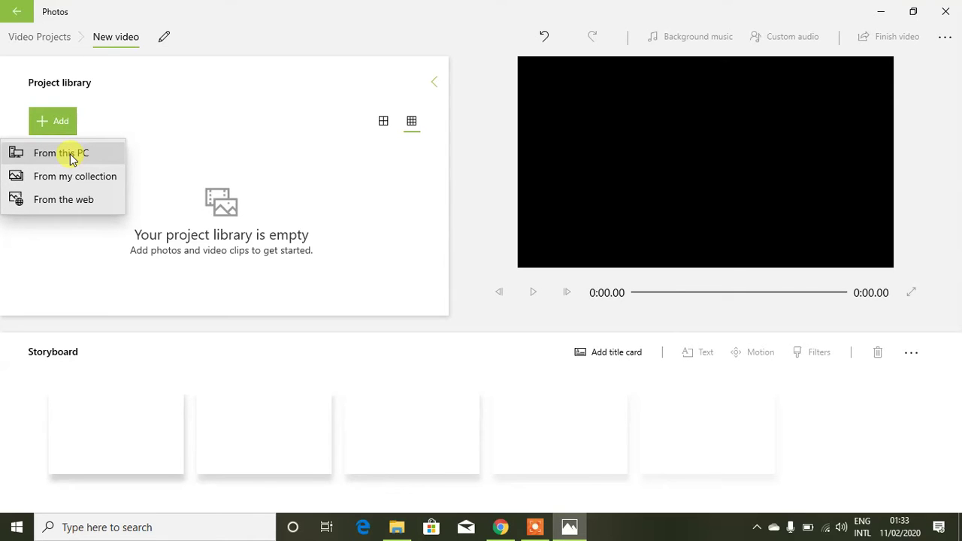
- Import every photo from the Pictures > Animals folder from this PC
{"action": "left_click", "coordinate": [70, 157]}
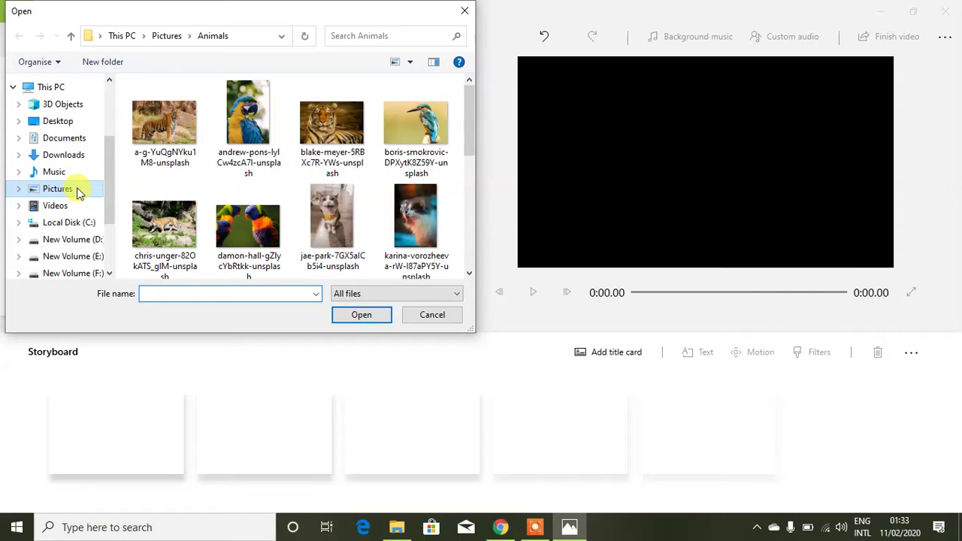
{"action": "left_click", "coordinate": [78, 192]}
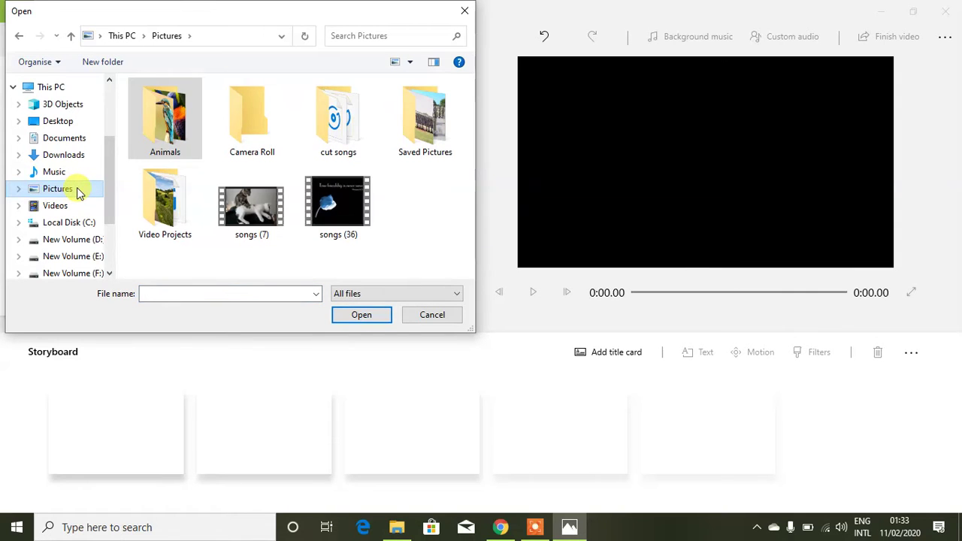
{"action": "double_click", "coordinate": [170, 105]}
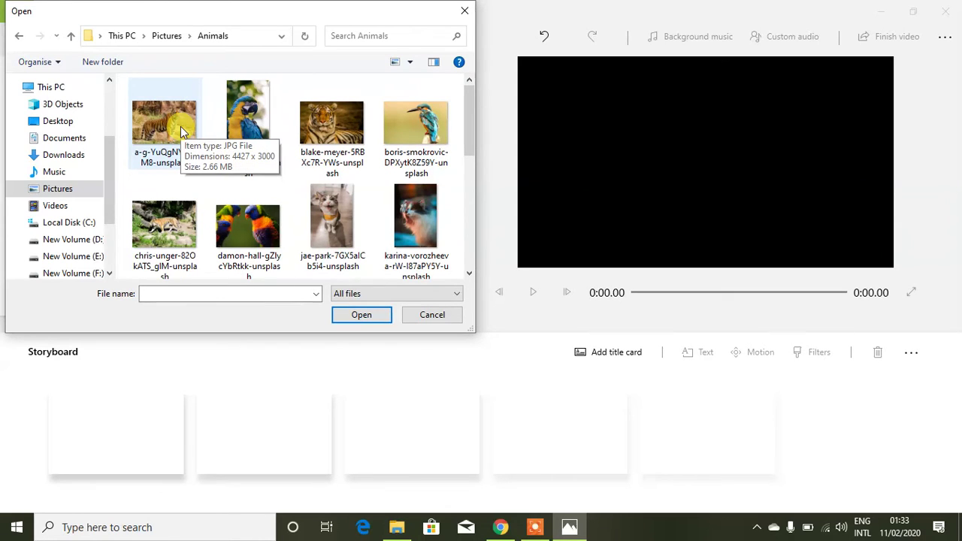
{"action": "left_click", "coordinate": [181, 126]}
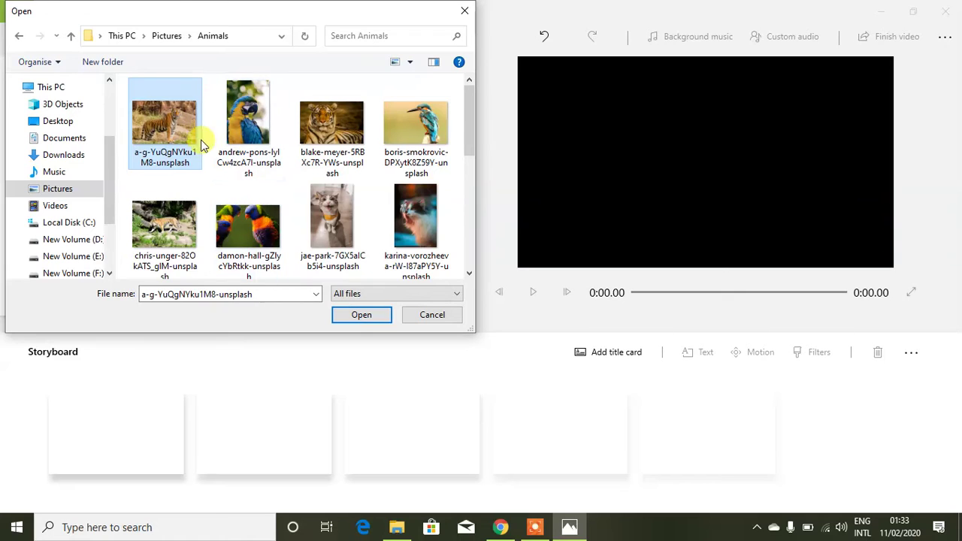
{"action": "left_click", "coordinate": [191, 137]}
{"action": "key", "text": "ctrl+a"}
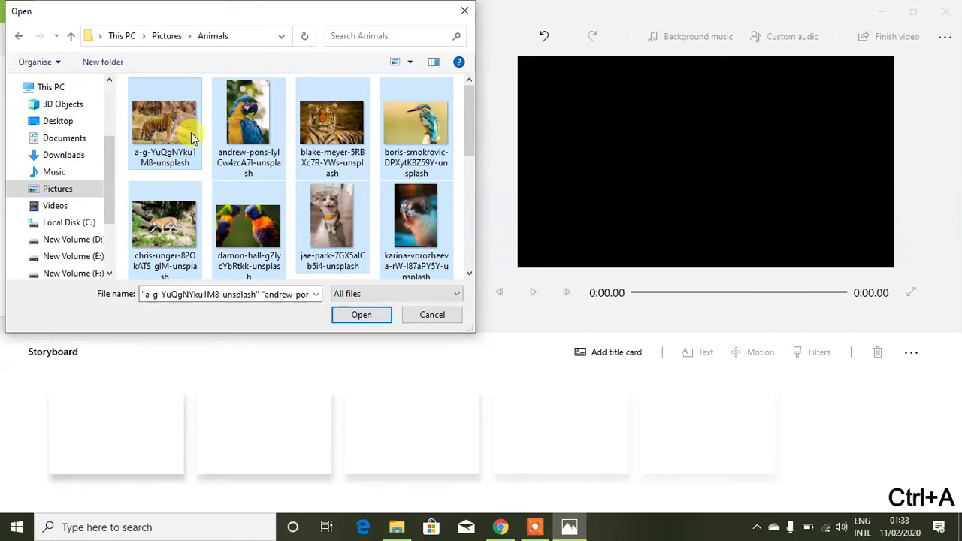
{"action": "left_click", "coordinate": [343, 316]}
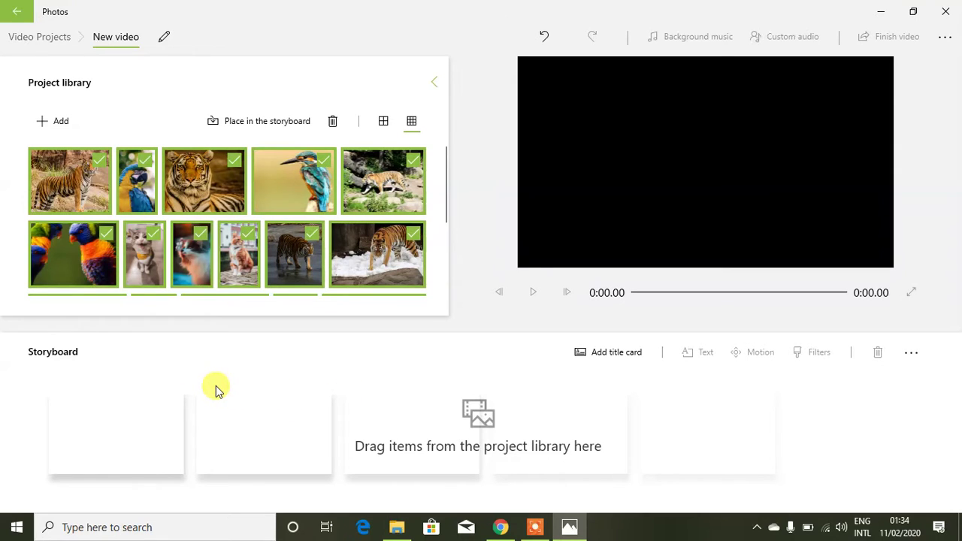
- Place all checked animal photos on the storyboard as 3-second clips, totalling 0:51
{"action": "left_click", "coordinate": [257, 124]}
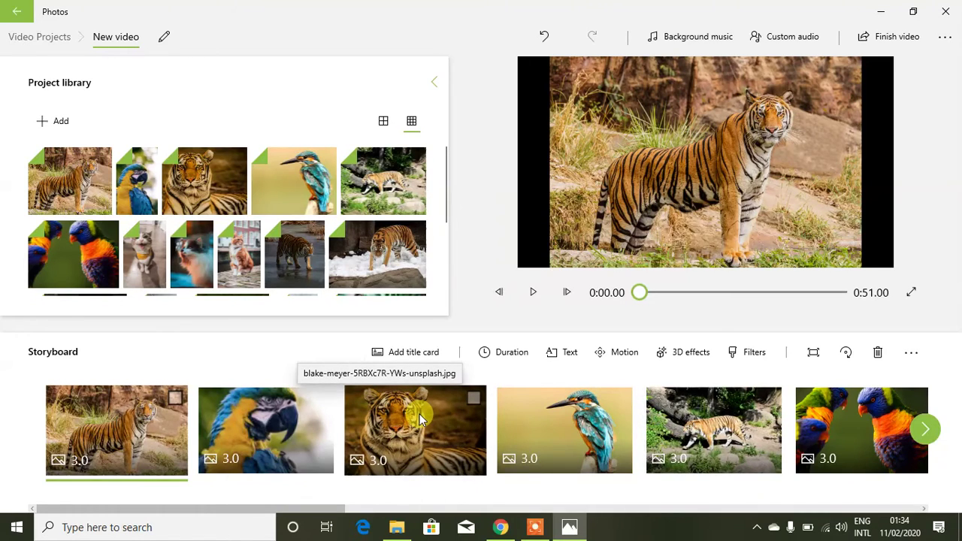
- Reorder the storyboard: tiger on ice first, then tiger face and walking tiger
{"action": "left_click_drag", "start_coordinate": [419, 414], "coordinate": [288, 447]}
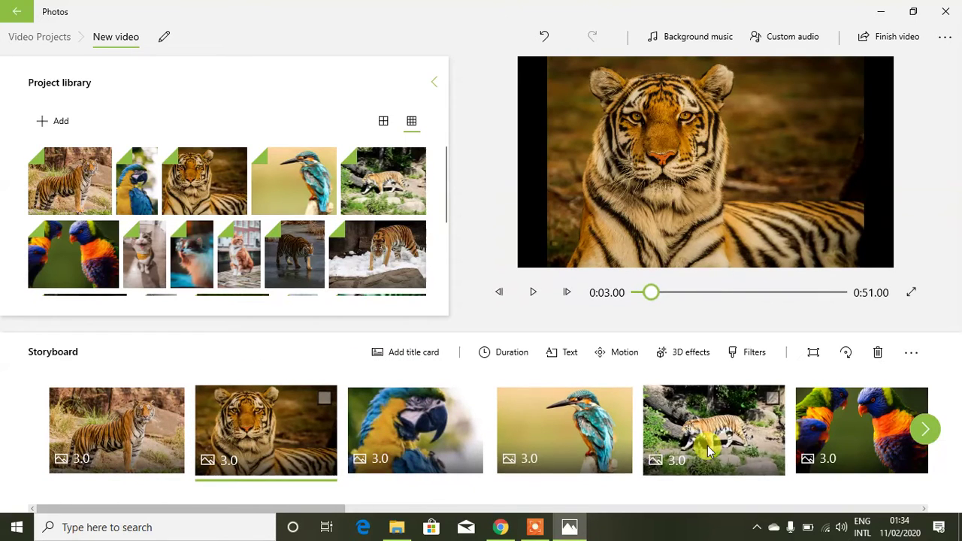
{"action": "left_click_drag", "start_coordinate": [702, 451], "coordinate": [421, 436]}
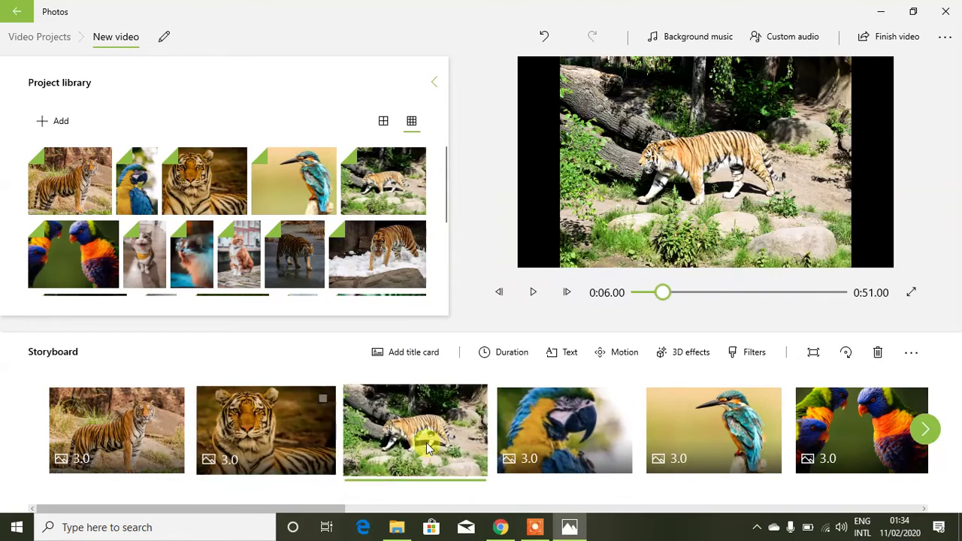
{"action": "left_click", "coordinate": [926, 429]}
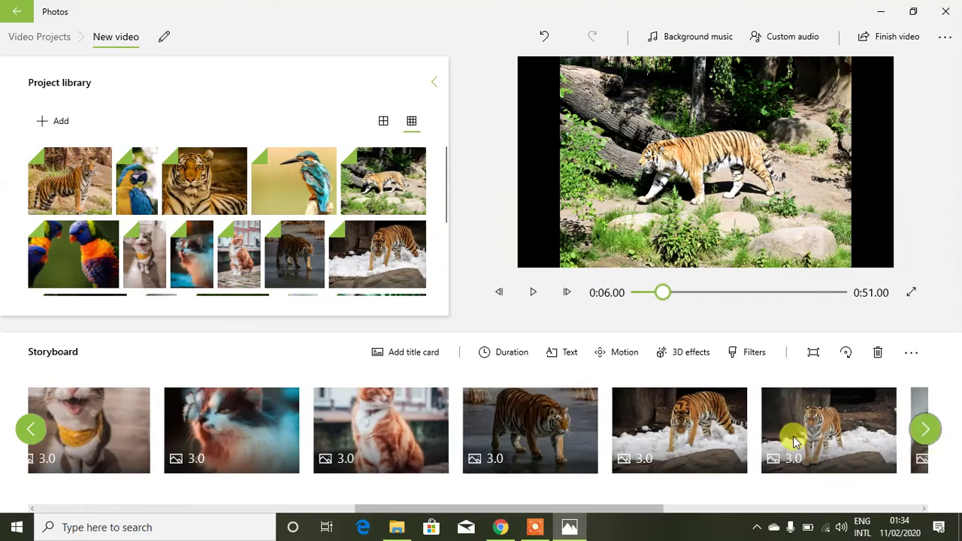
{"action": "left_click", "coordinate": [31, 429]}
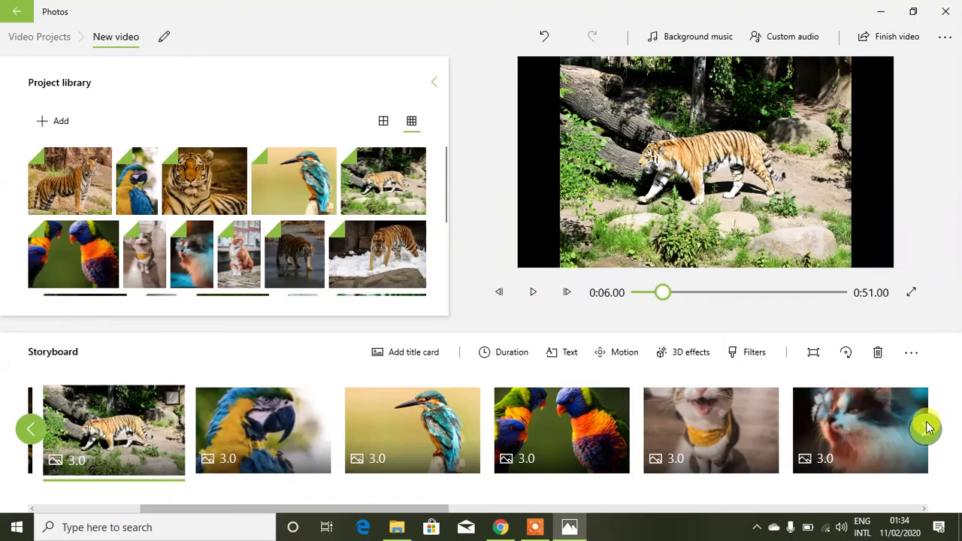
{"action": "left_click", "coordinate": [925, 429]}
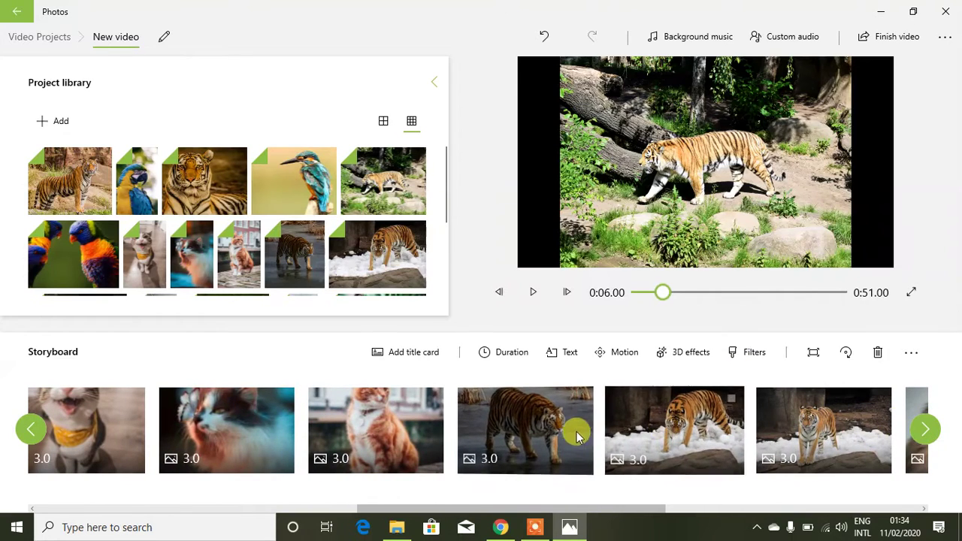
{"action": "mouse_move", "coordinate": [555, 438]}
{"action": "left_mouse_down"}
{"action": "mouse_move", "coordinate": [150, 451]}
{"action": "mouse_move", "coordinate": [172, 447]}
{"action": "left_mouse_up"}
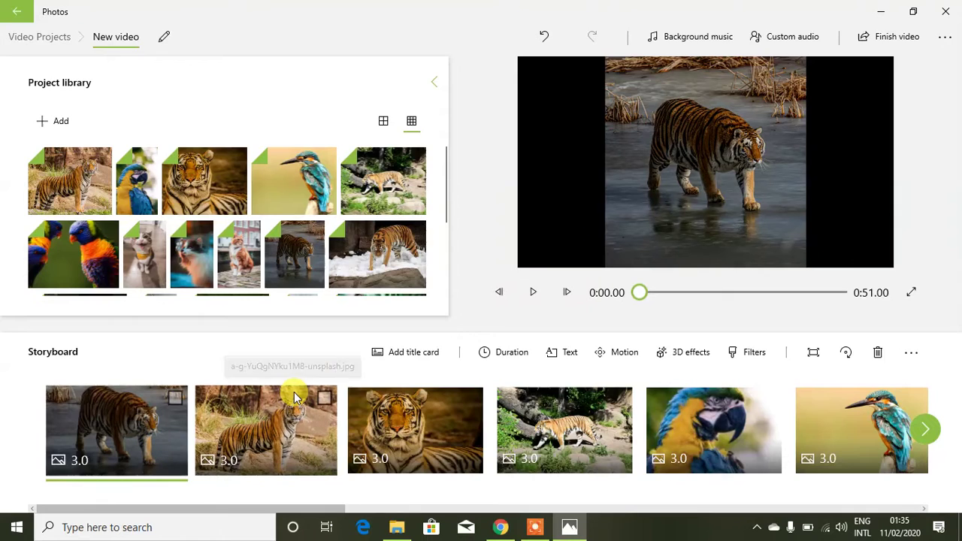
- Insert a 3-second title card at the start with a black background
{"action": "left_click", "coordinate": [422, 353]}
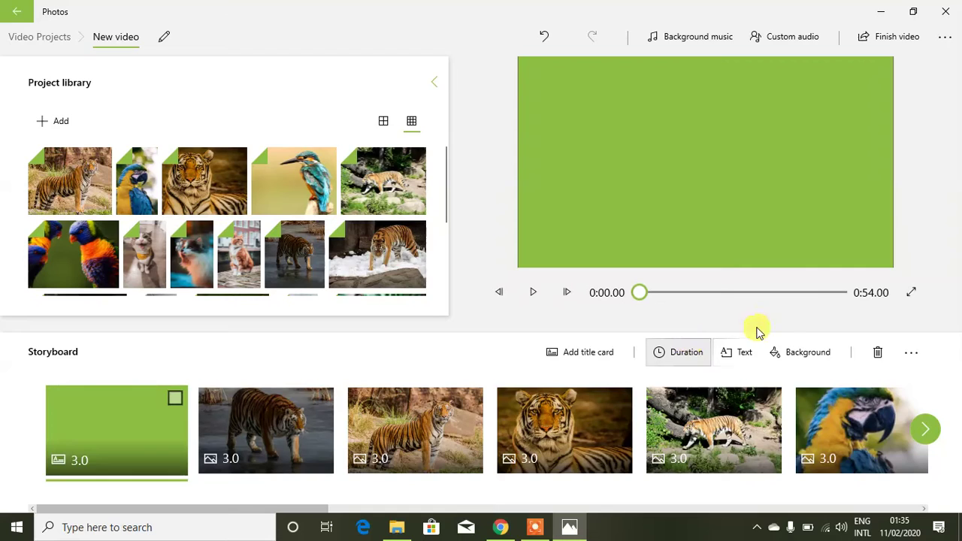
{"action": "left_click", "coordinate": [795, 354]}
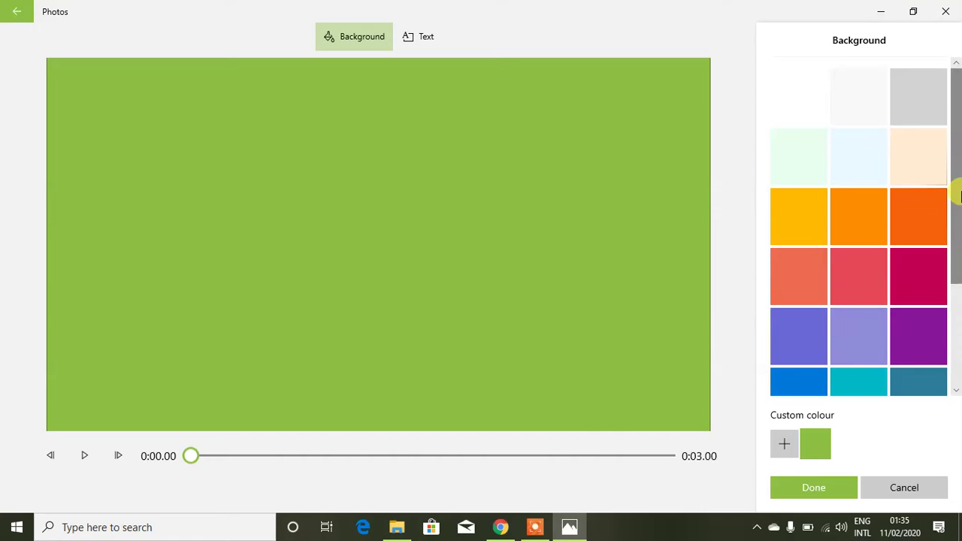
{"action": "left_click_drag", "start_coordinate": [959, 196], "coordinate": [956, 296]}
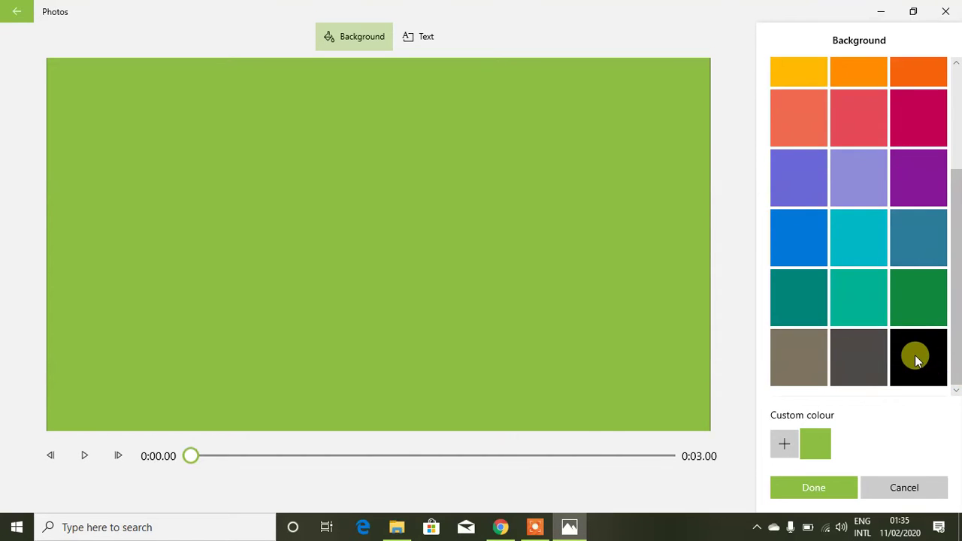
{"action": "left_click", "coordinate": [915, 356]}
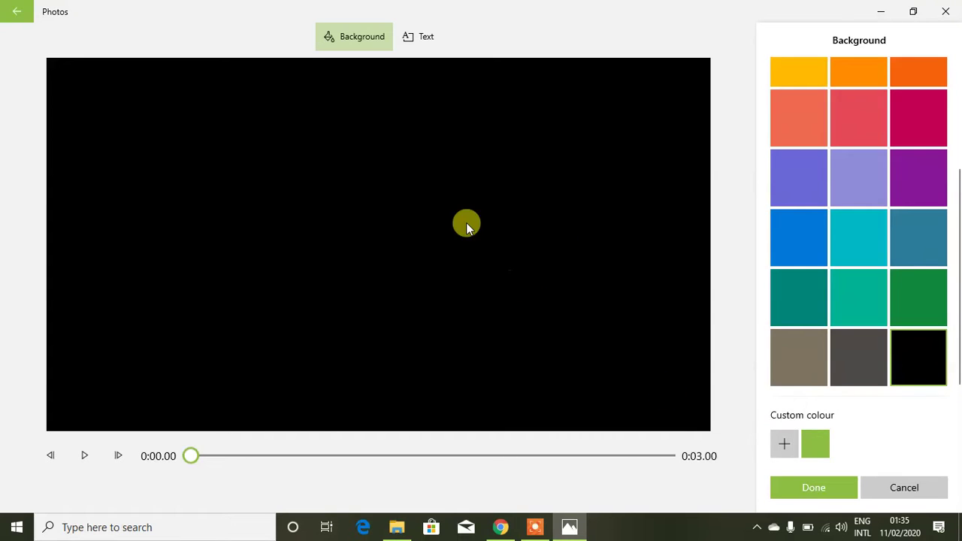
- Replace the title card's placeholder text with 'Collection of Animals'
{"action": "left_click", "coordinate": [417, 41]}
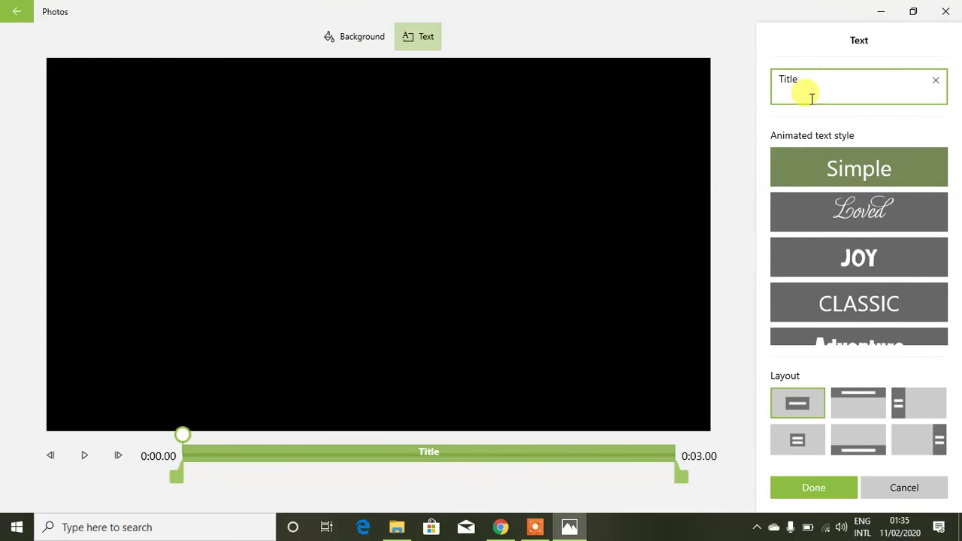
{"action": "left_click", "coordinate": [807, 81]}
{"action": "left_click_drag", "start_coordinate": [807, 81], "coordinate": [744, 79]}
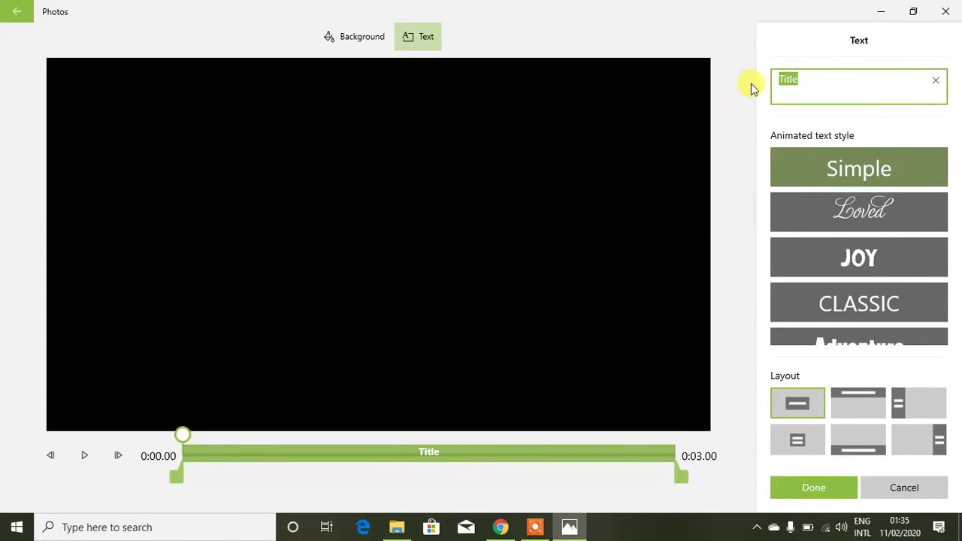
{"action": "type", "text": "Colle"}
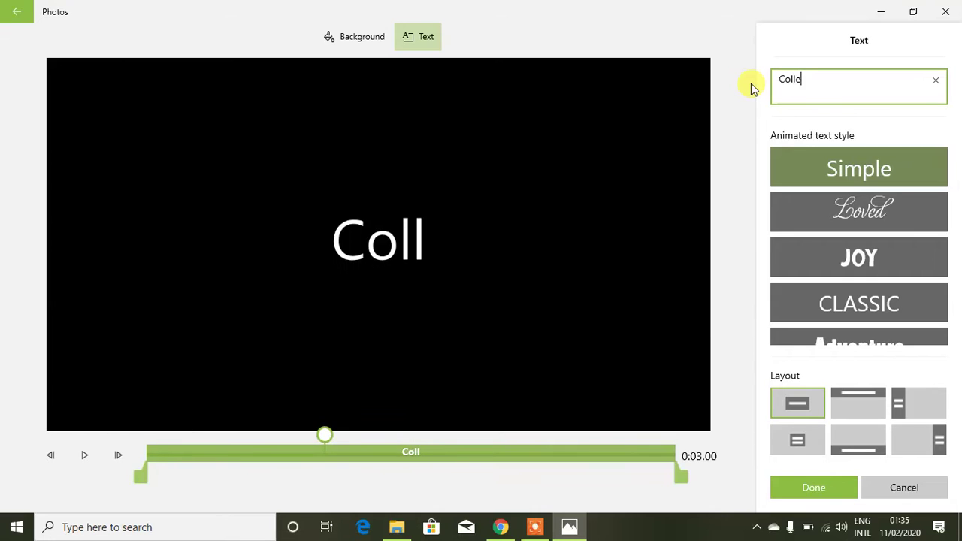
{"action": "type", "text": "ction of"}
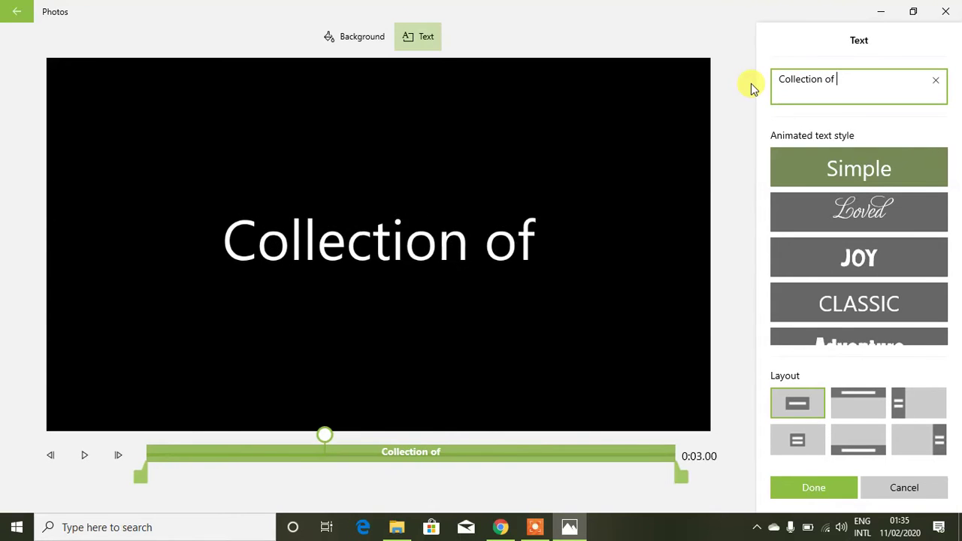
{"action": "type", "text": " Animals"}
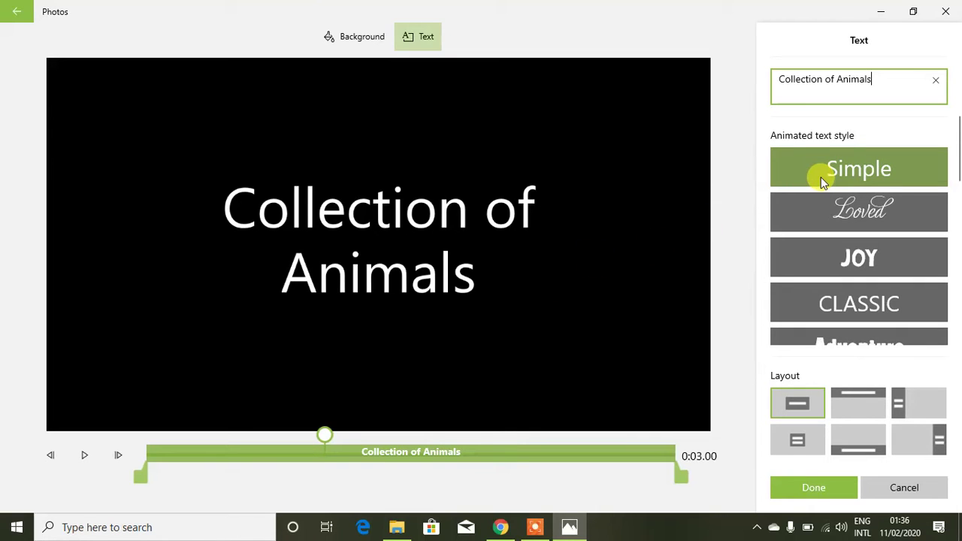
- Style the title with the Adventure text style and the Title 2 orange-frame layout
{"action": "left_click", "coordinate": [842, 214]}
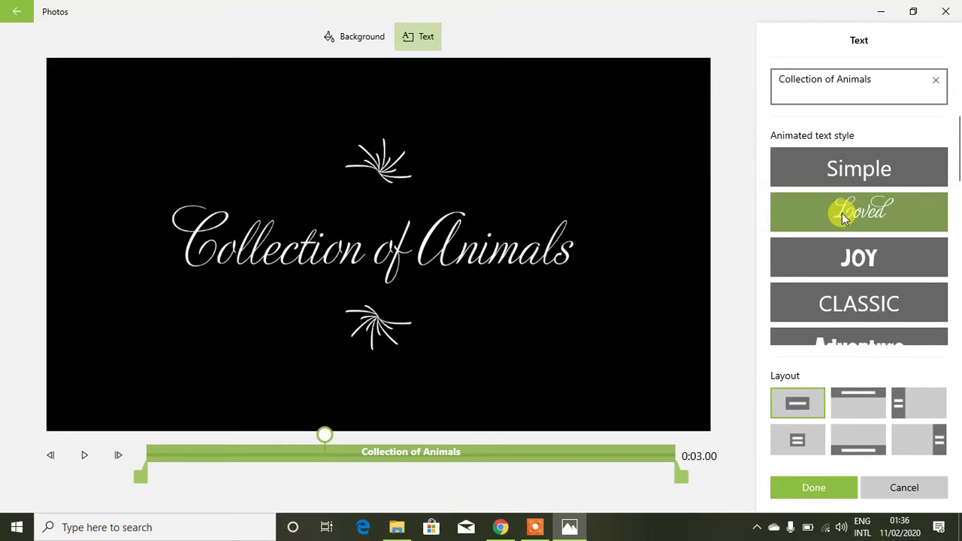
{"action": "left_click", "coordinate": [859, 250]}
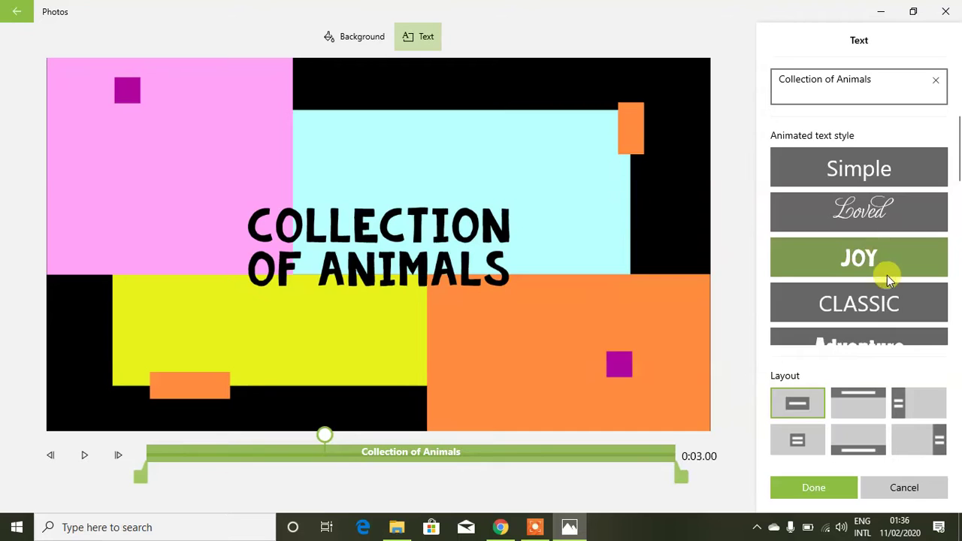
{"action": "left_click", "coordinate": [861, 311]}
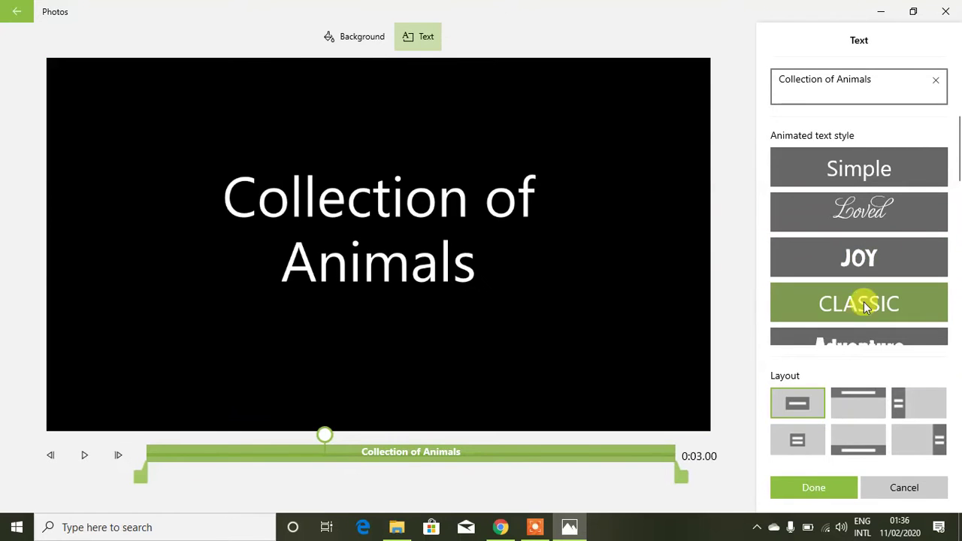
{"action": "mouse_move", "coordinate": [958, 160]}
{"action": "left_mouse_down"}
{"action": "mouse_move", "coordinate": [959, 203]}
{"action": "mouse_move", "coordinate": [958, 179]}
{"action": "mouse_move", "coordinate": [957, 193]}
{"action": "left_mouse_up"}
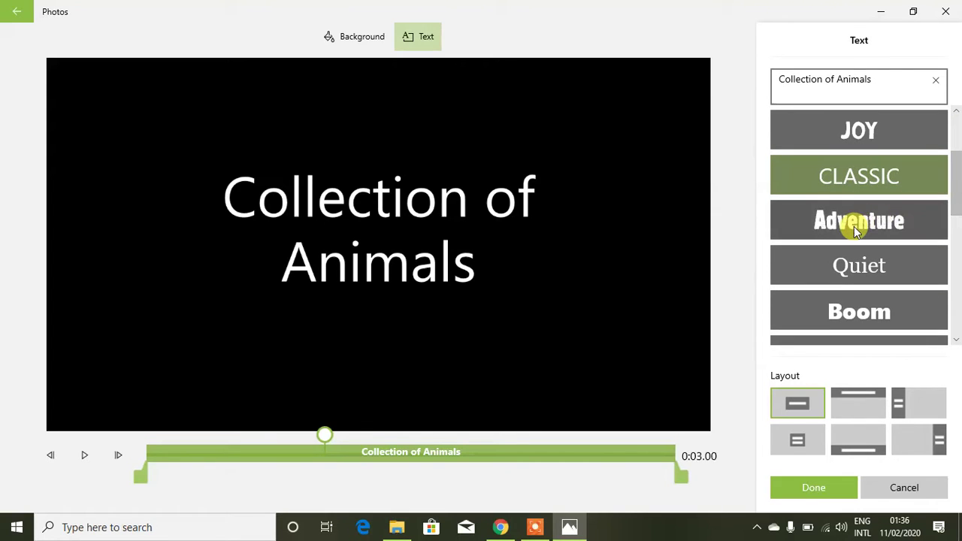
{"action": "left_click", "coordinate": [857, 230]}
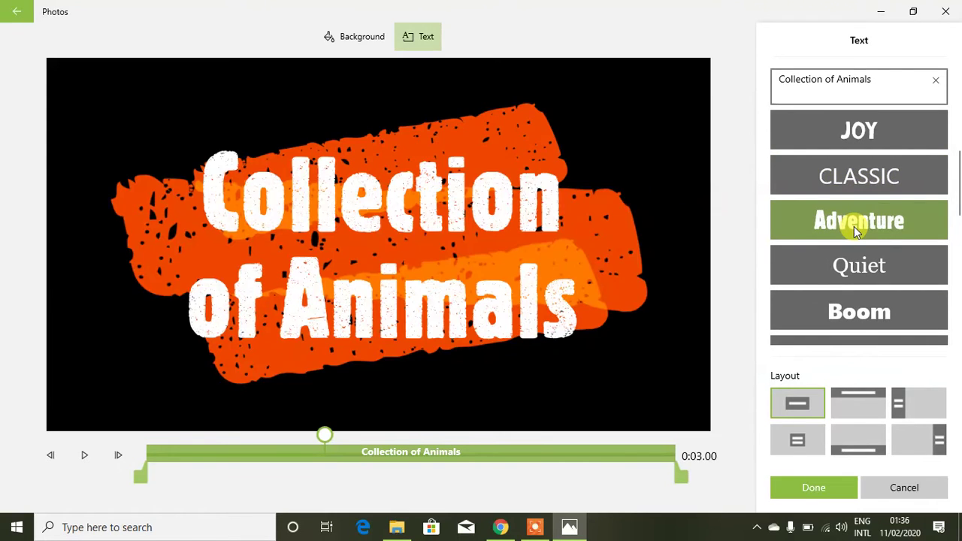
{"action": "left_click", "coordinate": [808, 439]}
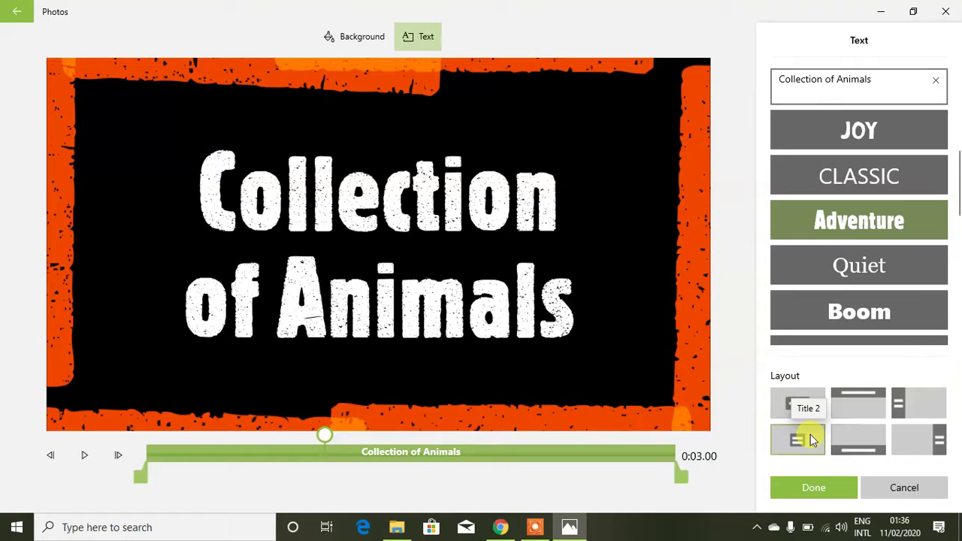
- Finish the title text and set the title card's duration to 10 seconds
{"action": "left_click", "coordinate": [827, 491]}
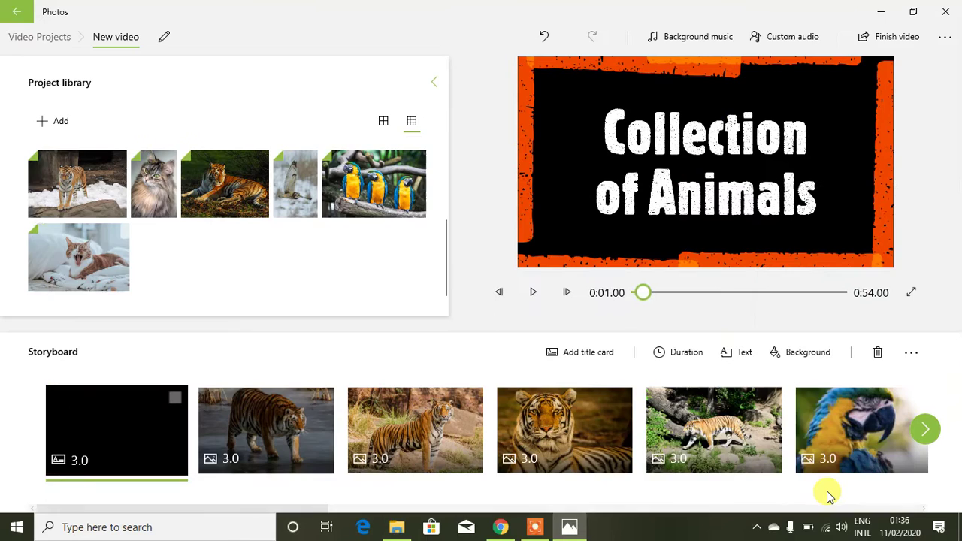
{"action": "left_click", "coordinate": [693, 360]}
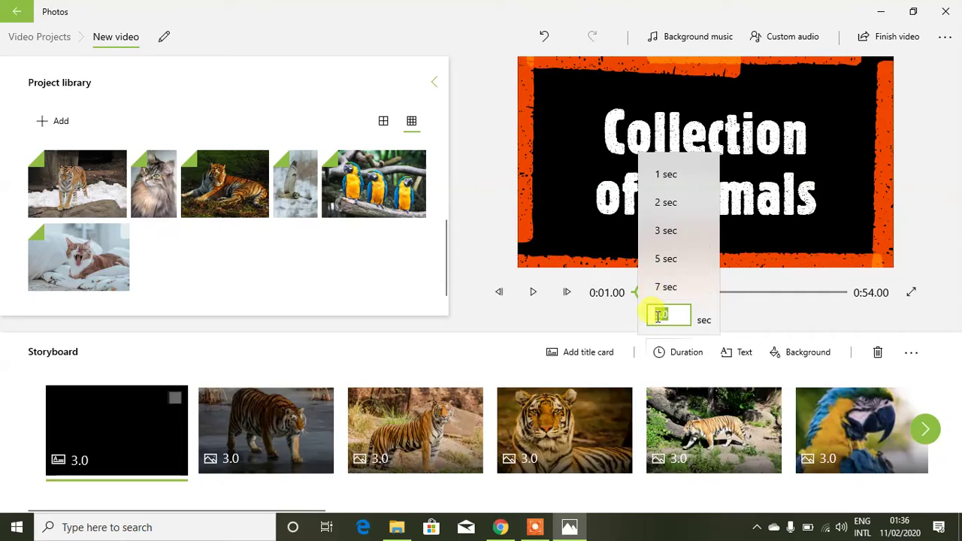
{"action": "type", "text": "9"}
{"action": "type", "text": "1"}
{"action": "key", "text": "Return"}
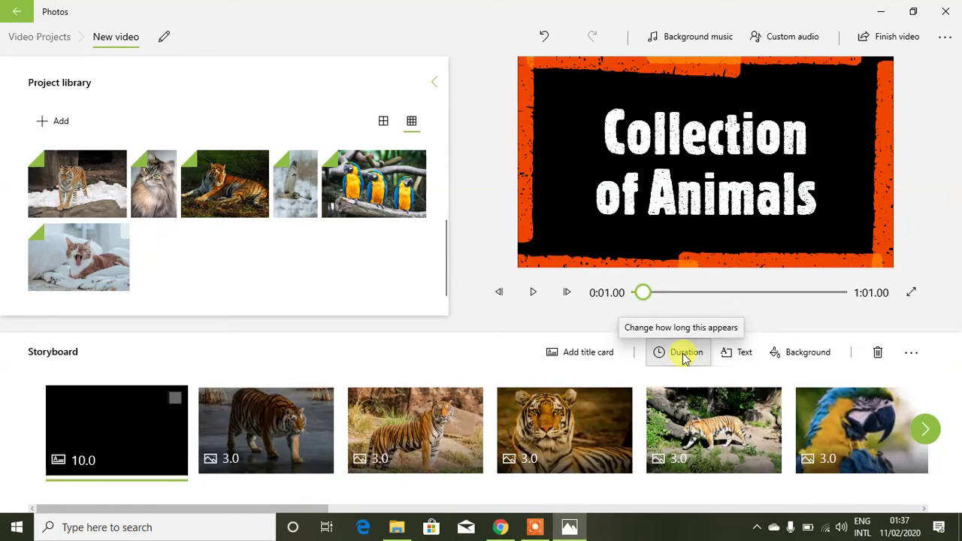
- Set the tiger-on-ice clip to 5 seconds, making the video 1:03 long
{"action": "left_click", "coordinate": [301, 418]}
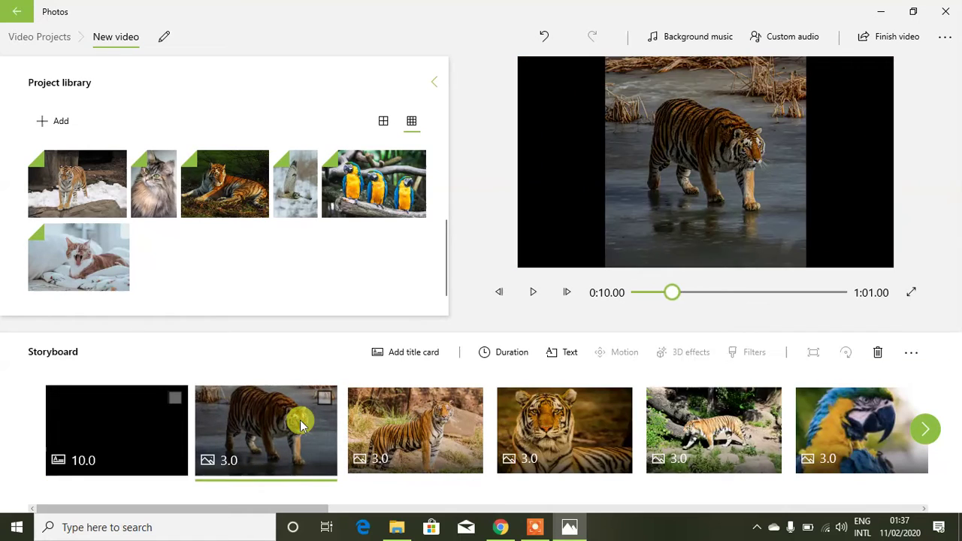
{"action": "left_click", "coordinate": [519, 351]}
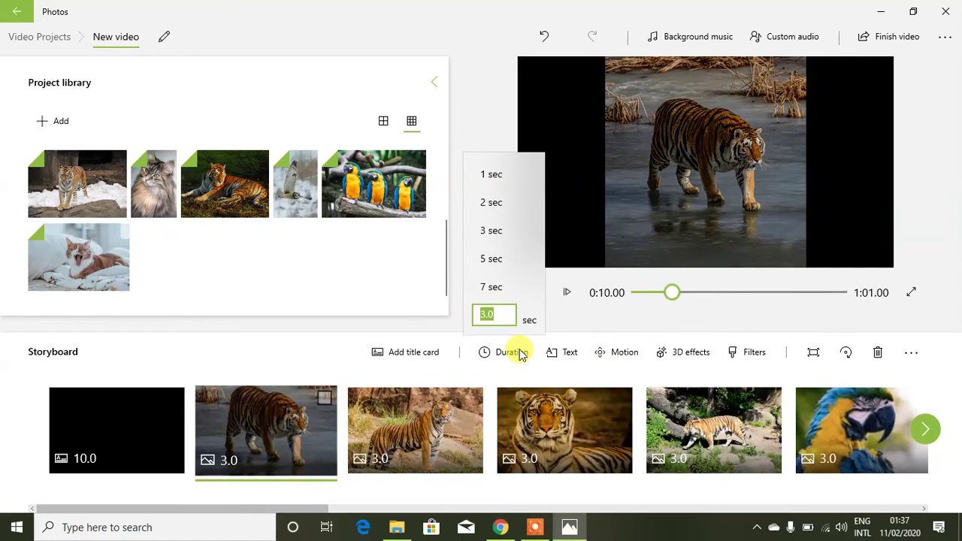
{"action": "left_click", "coordinate": [491, 259]}
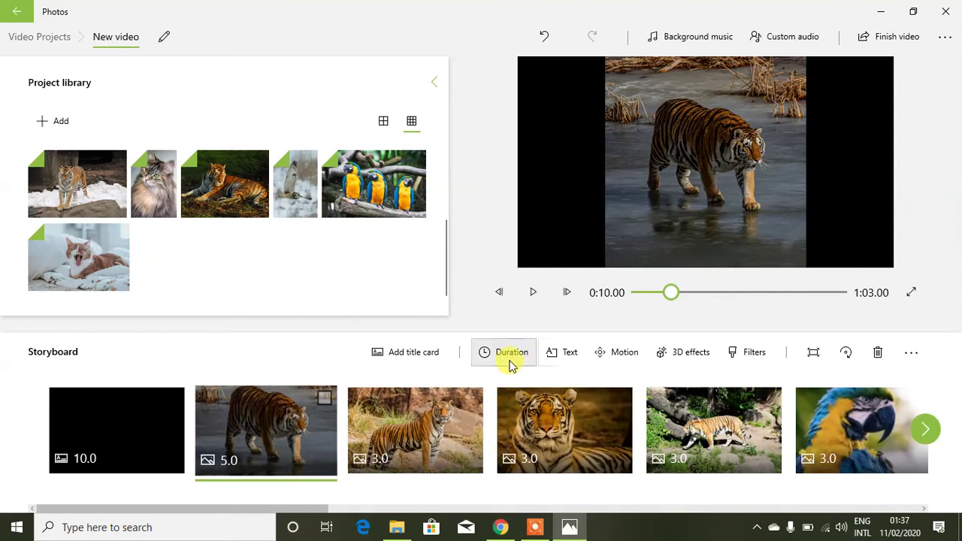
{"action": "left_click", "coordinate": [297, 458]}
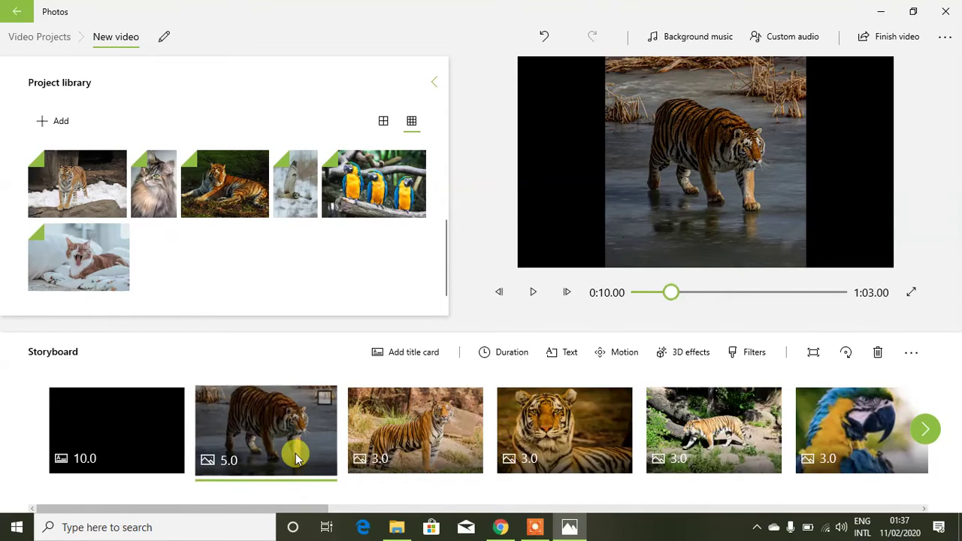
- Caption the tiger-on-ice clip 'Siberian tiger' using the Loved style and Bottom layout
{"action": "left_click", "coordinate": [571, 352]}
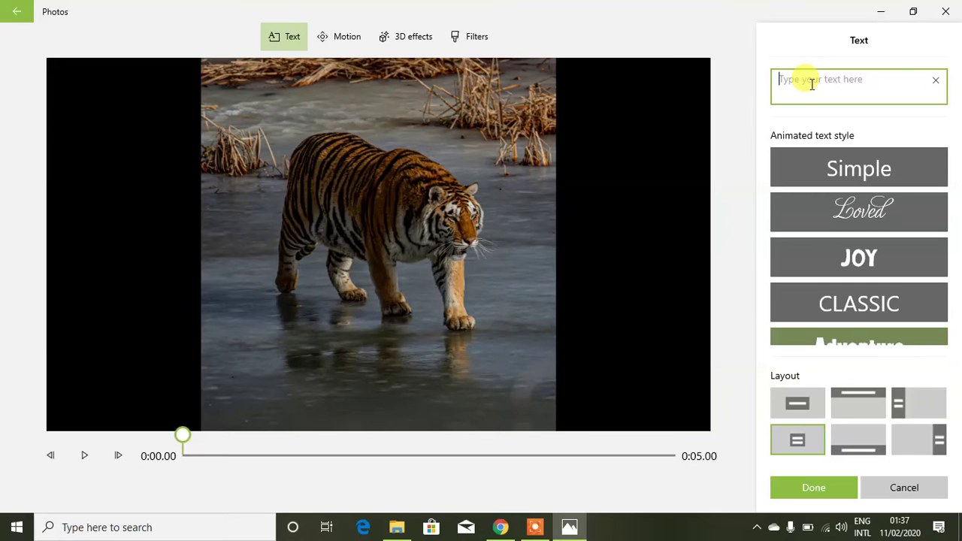
{"action": "type", "text": "Siberia"}
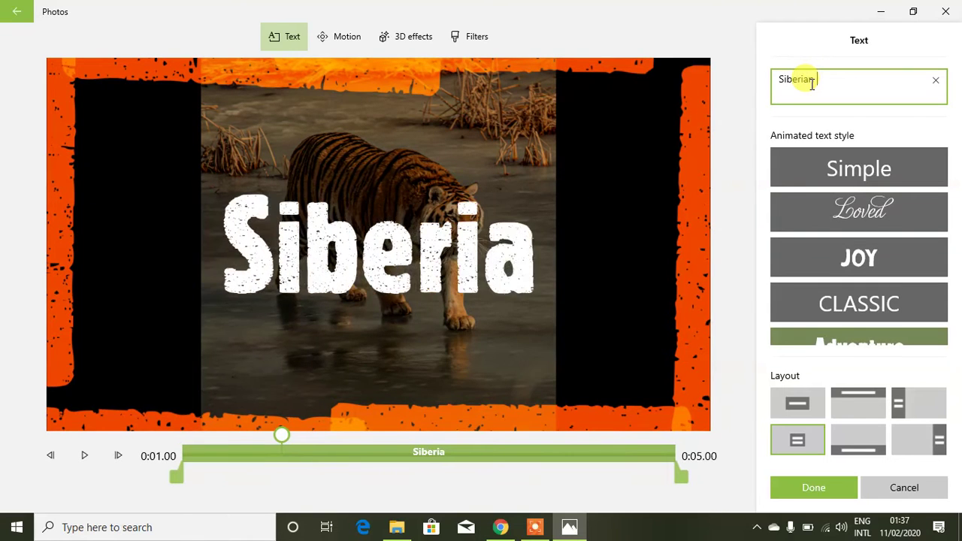
{"action": "type", "text": "n tiger"}
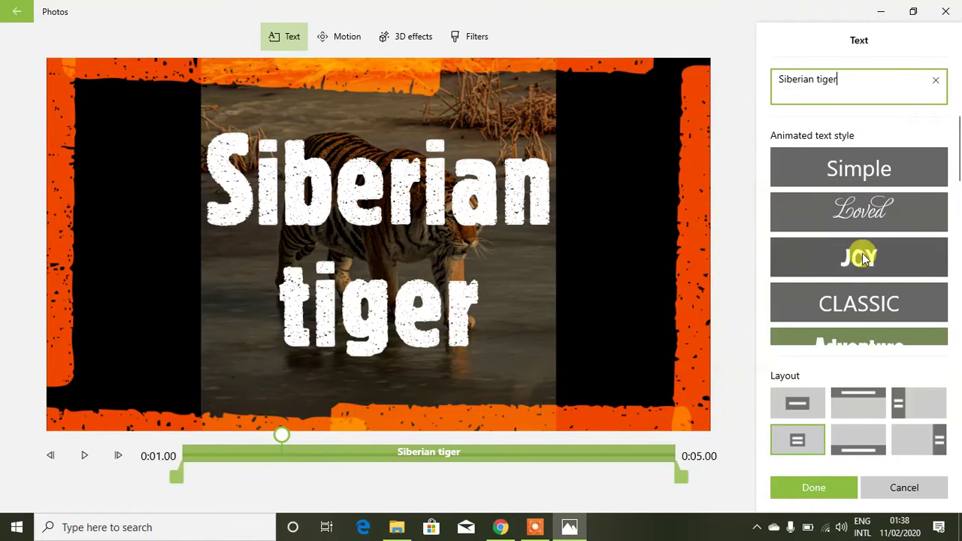
{"action": "left_click", "coordinate": [826, 306]}
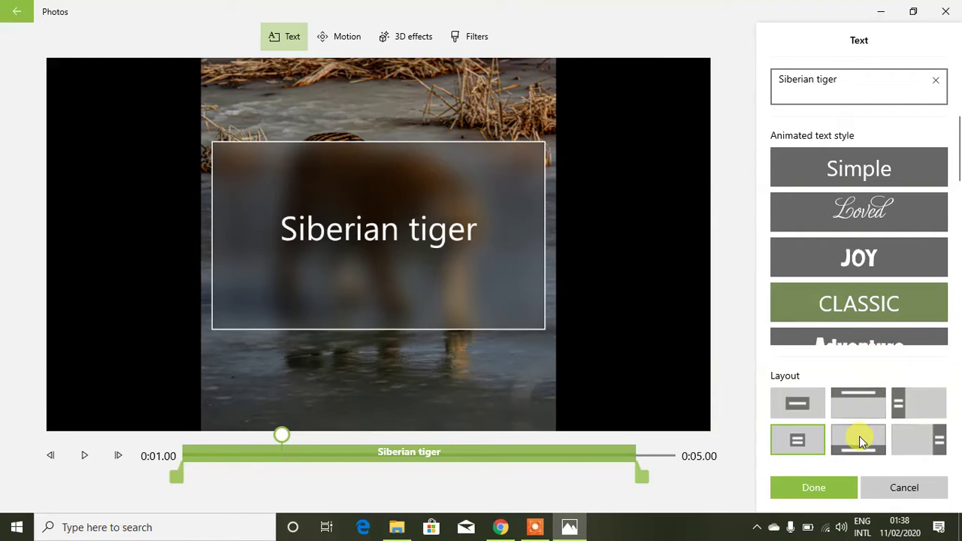
{"action": "left_click", "coordinate": [860, 436]}
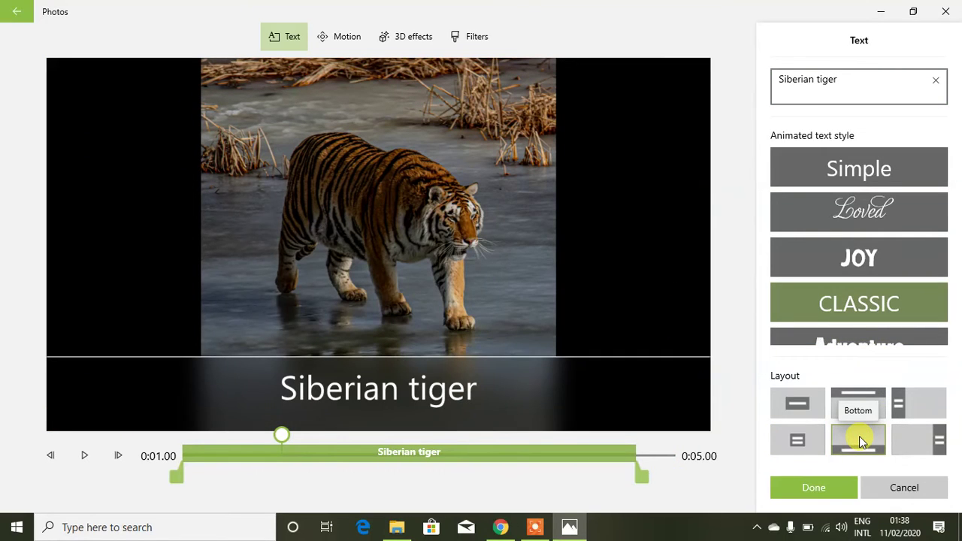
{"action": "left_click", "coordinate": [938, 442]}
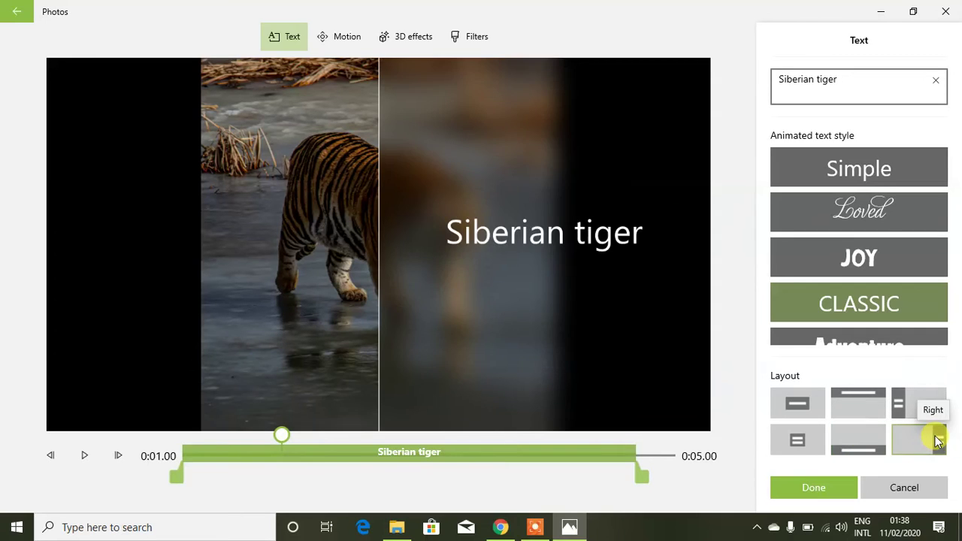
{"action": "left_click", "coordinate": [902, 407]}
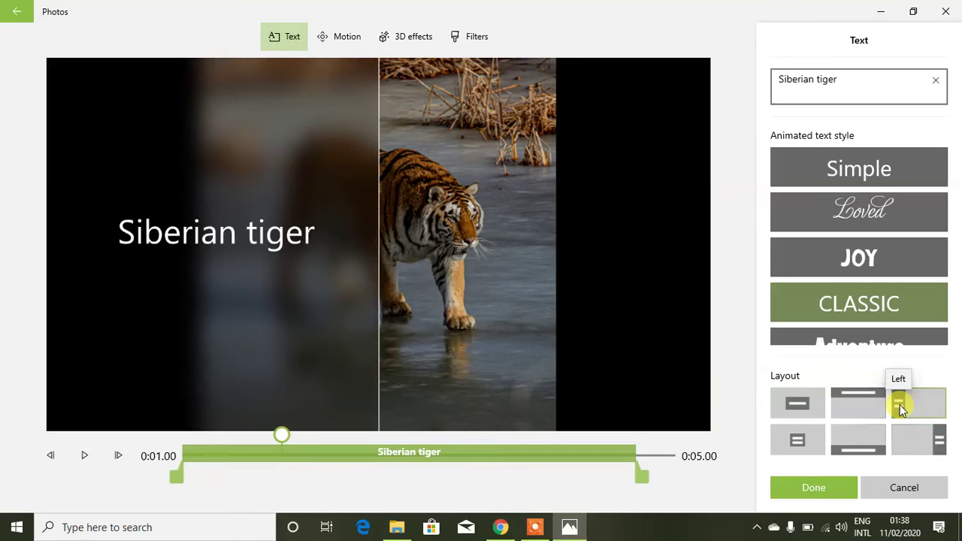
{"action": "left_click", "coordinate": [851, 401]}
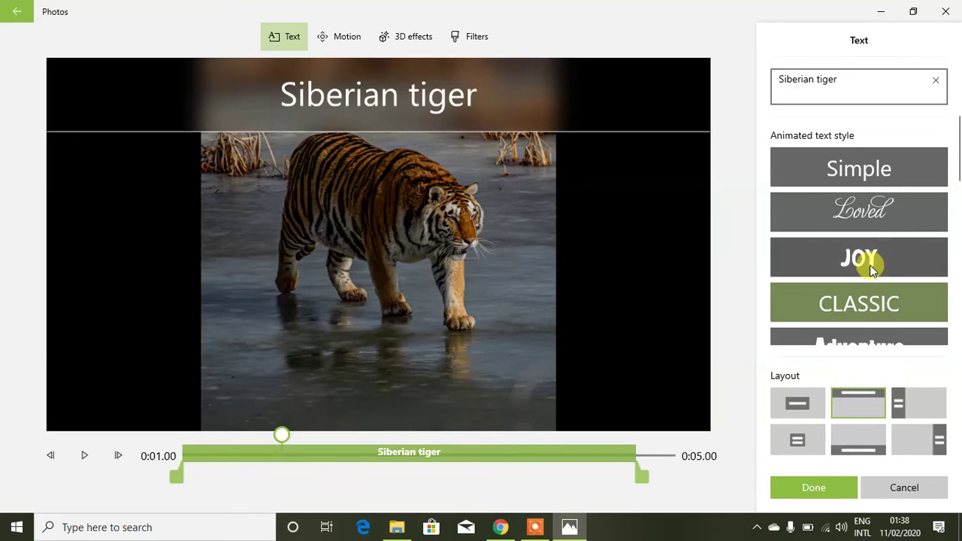
{"action": "left_click", "coordinate": [856, 205]}
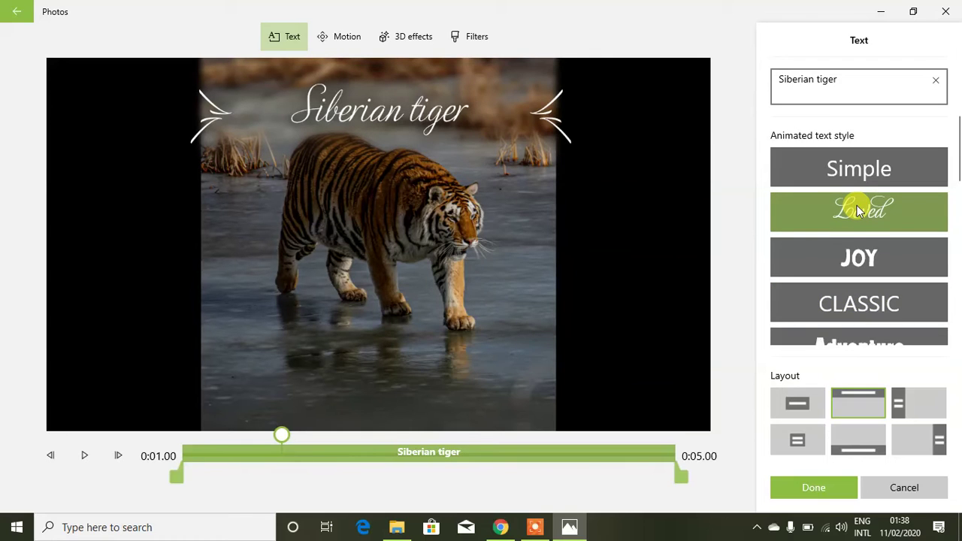
{"action": "left_click", "coordinate": [847, 449]}
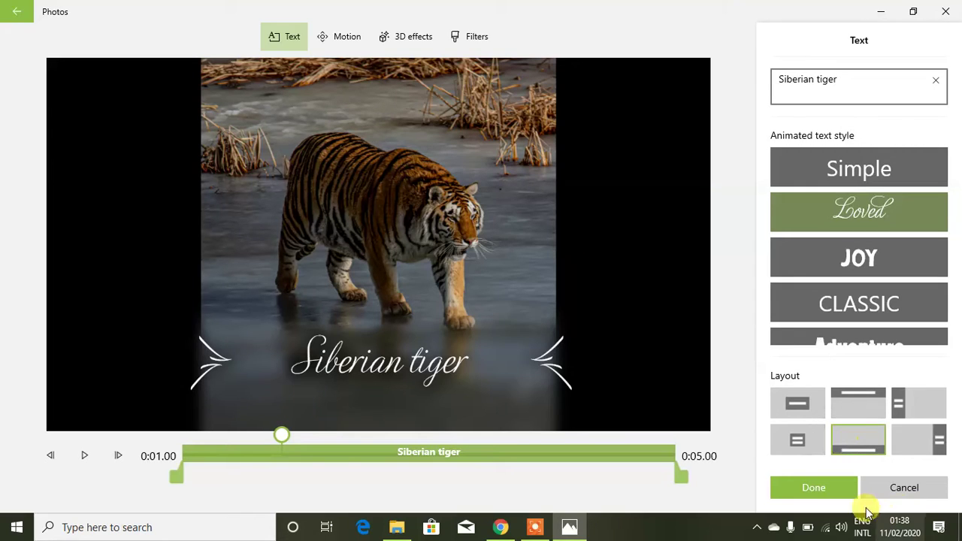
- Close the caption editor and give the standing tiger clip the Zoom in centre motion
{"action": "left_click", "coordinate": [836, 489]}
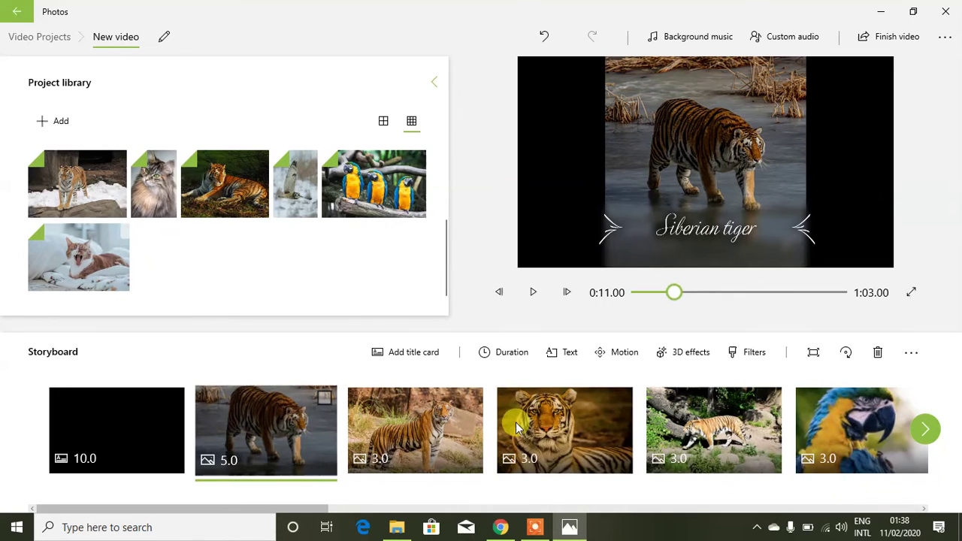
{"action": "left_click", "coordinate": [434, 418]}
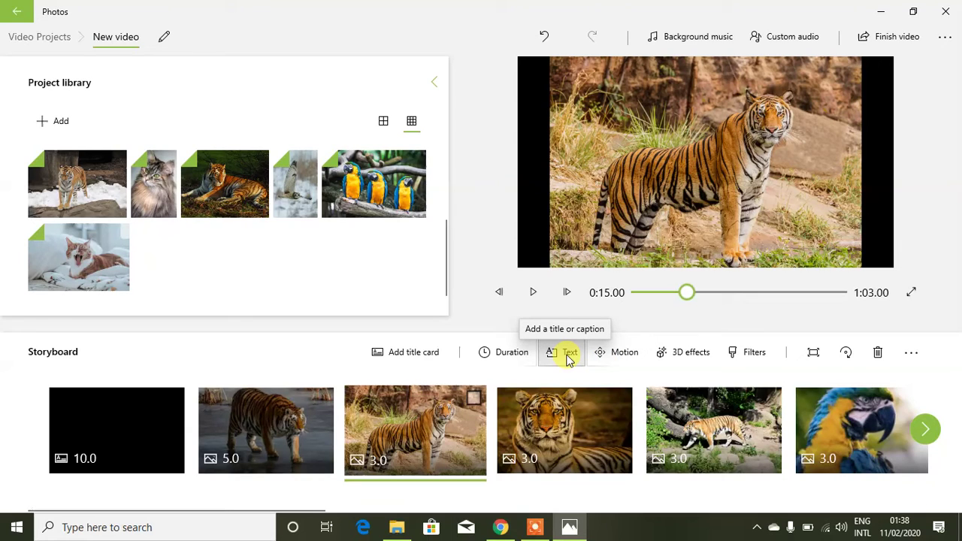
{"action": "left_click", "coordinate": [622, 353]}
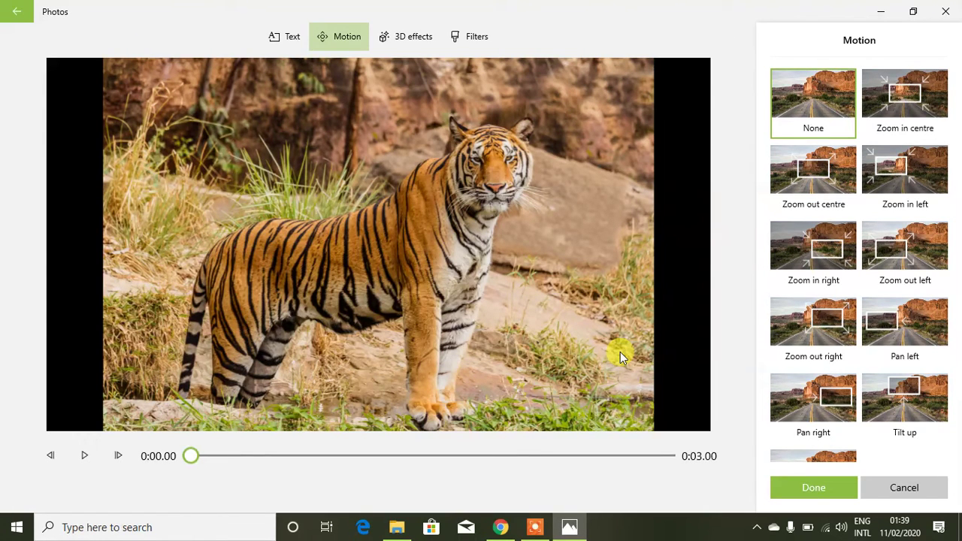
{"action": "left_click", "coordinate": [818, 242]}
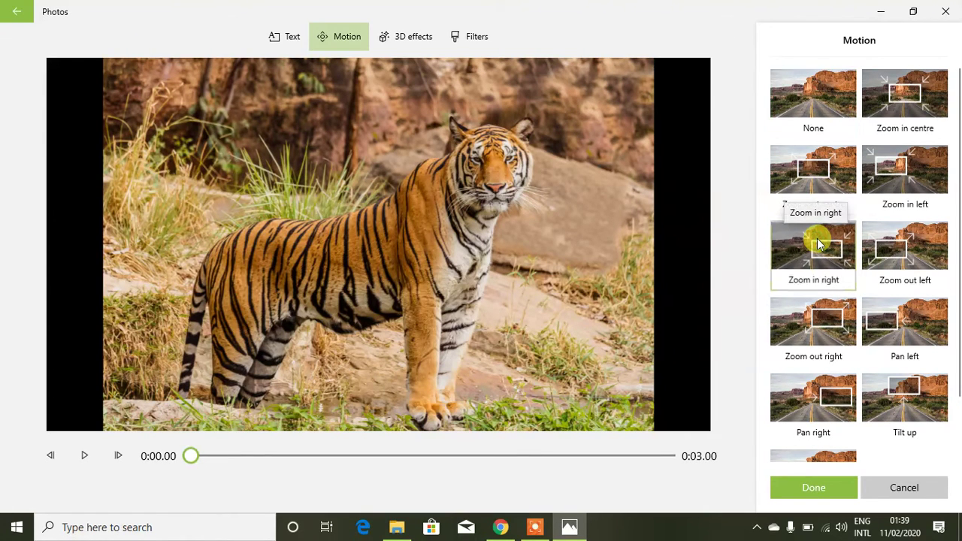
{"action": "left_click", "coordinate": [817, 171]}
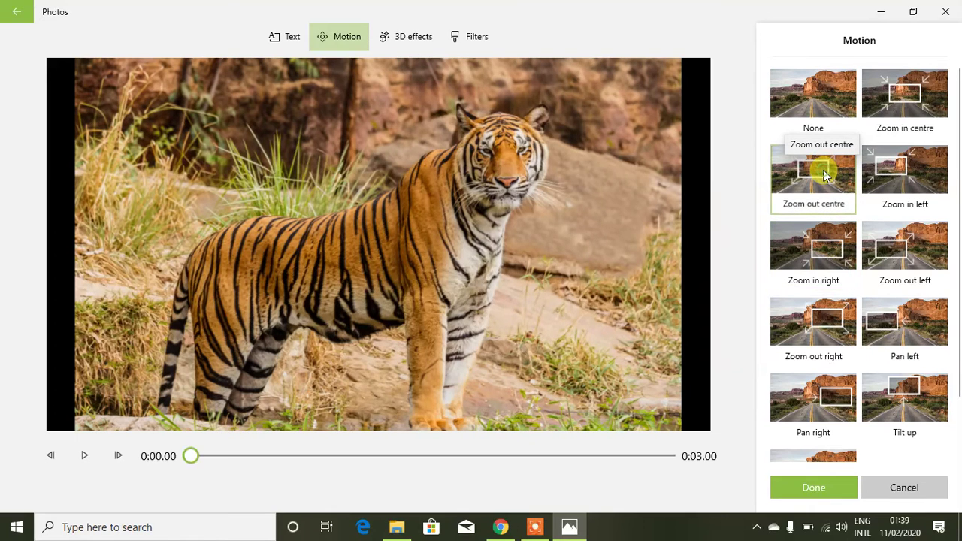
{"action": "left_click", "coordinate": [799, 100]}
{"action": "left_click", "coordinate": [891, 103]}
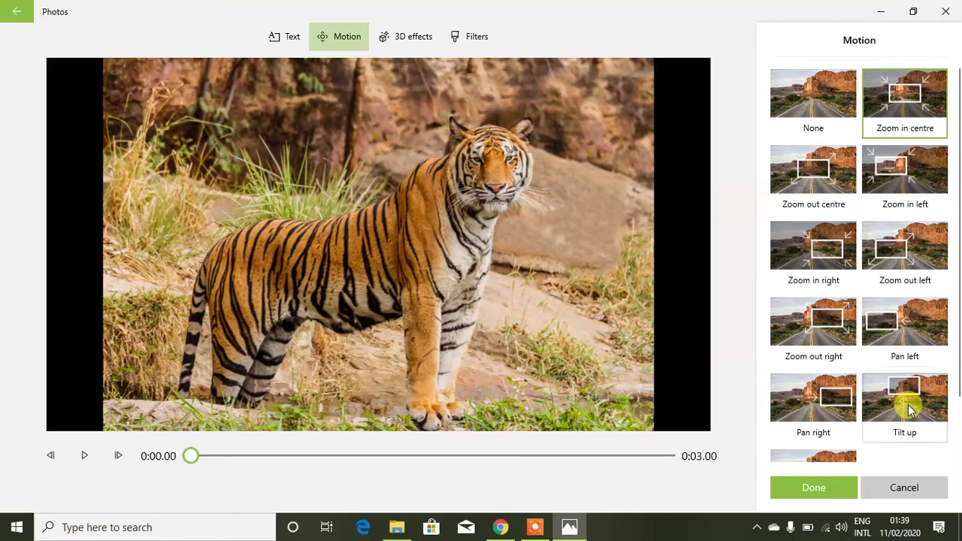
{"action": "left_click", "coordinate": [827, 486]}
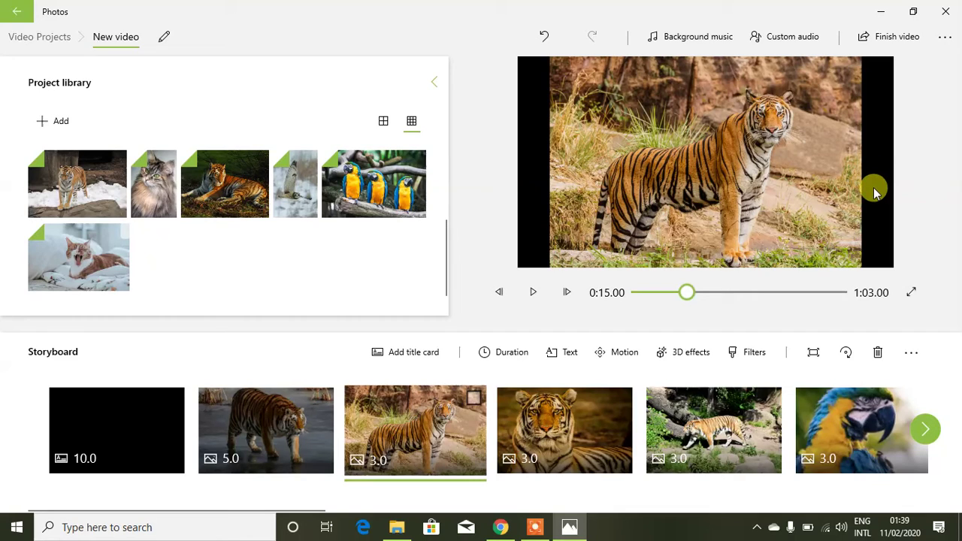
- Remove the black bars so the standing tiger photo fills the frame, then select the macaw clip
{"action": "left_click", "coordinate": [812, 358]}
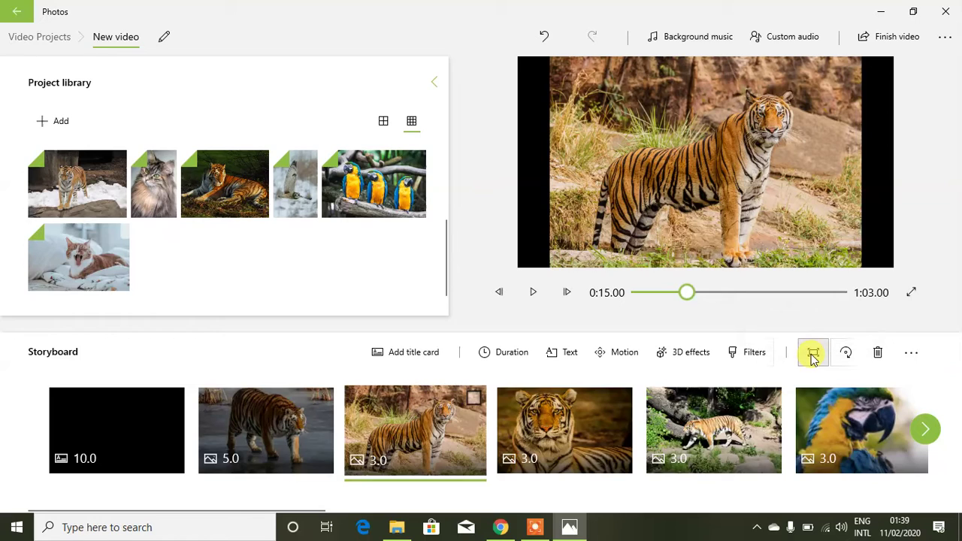
{"action": "left_click", "coordinate": [811, 358]}
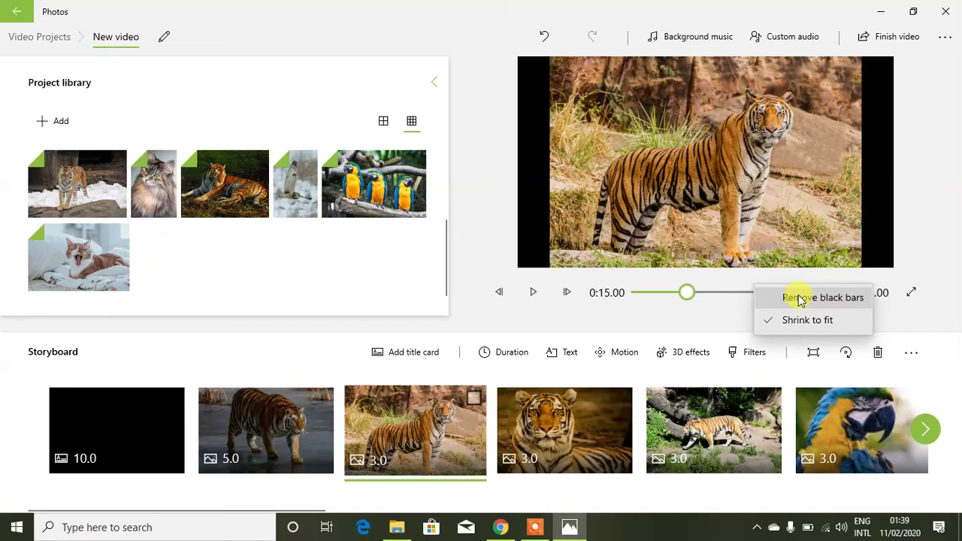
{"action": "left_click", "coordinate": [799, 299]}
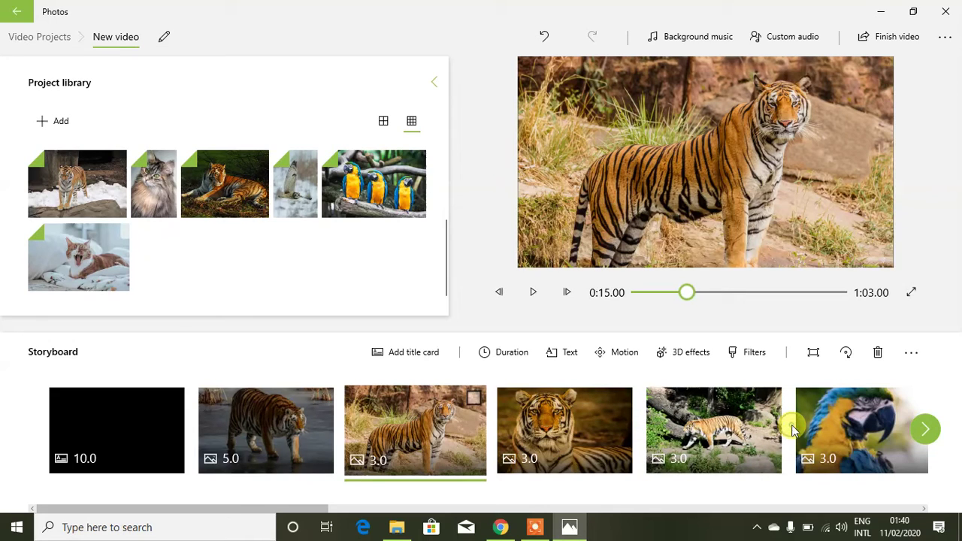
{"action": "left_click", "coordinate": [853, 431]}
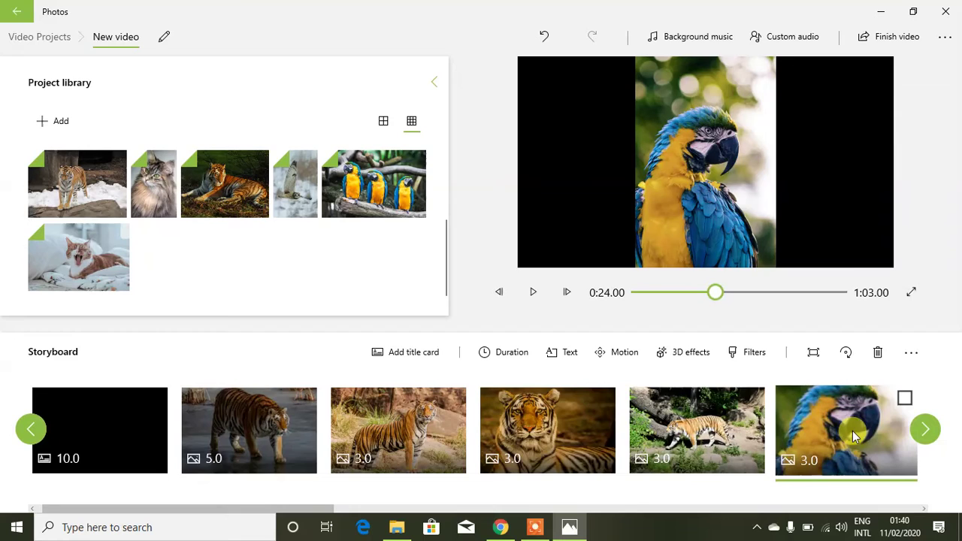
- Insert a title card before the macaw reading 'Parrots' in the centred, framed layout
{"action": "left_click", "coordinate": [416, 357]}
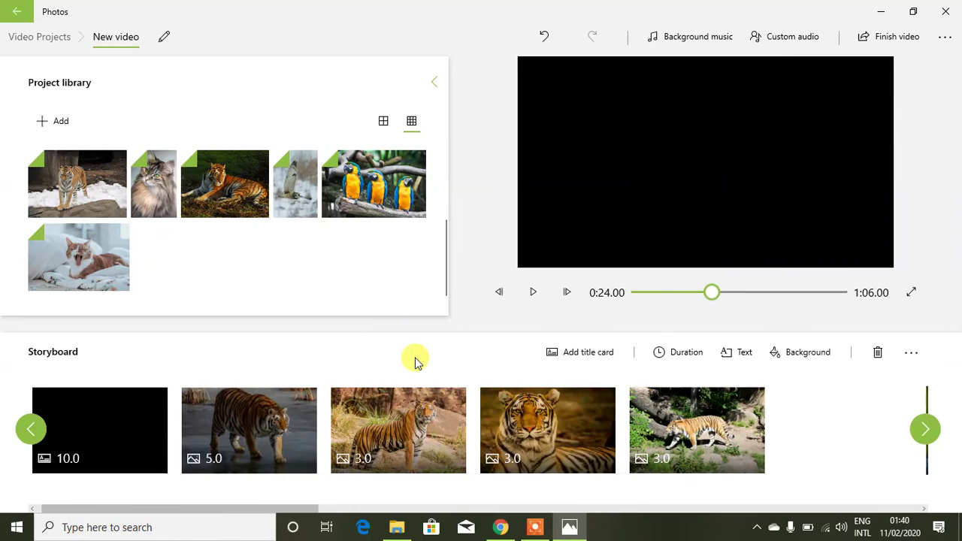
{"action": "left_click", "coordinate": [923, 429]}
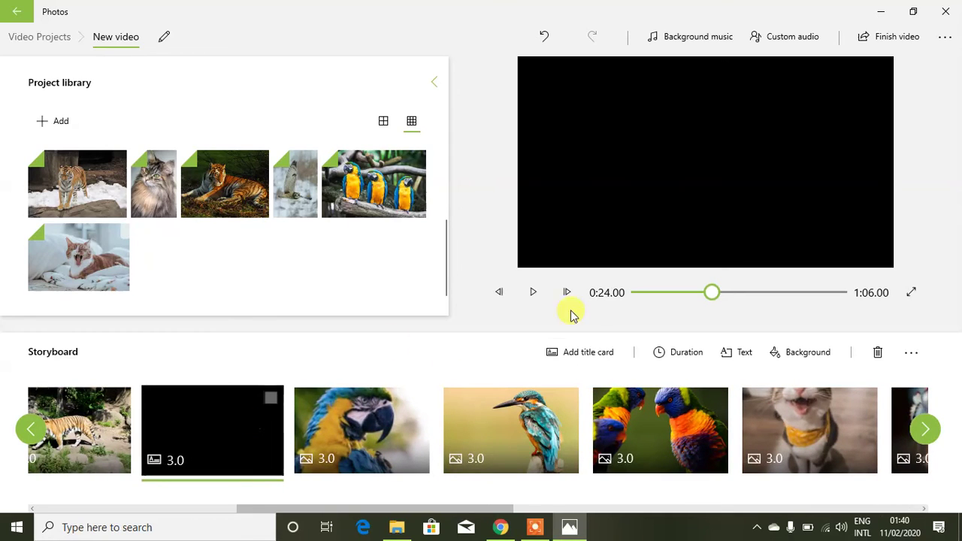
{"action": "left_click", "coordinate": [739, 353]}
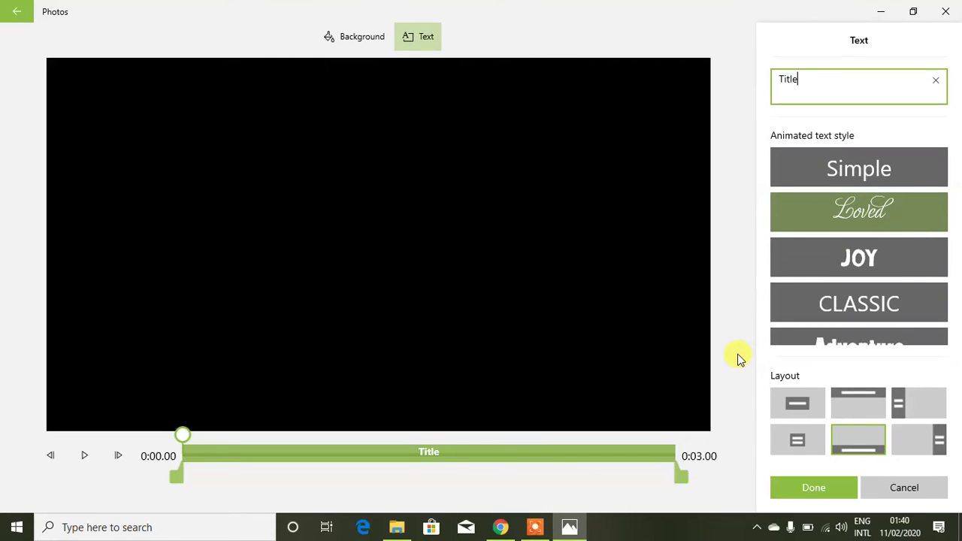
{"action": "key", "text": "BackSpace"}
{"action": "key", "text": "BackSpace"}
{"action": "key", "text": "BackSpace"}
{"action": "key", "text": "BackSpace"}
{"action": "key", "text": "BackSpace"}
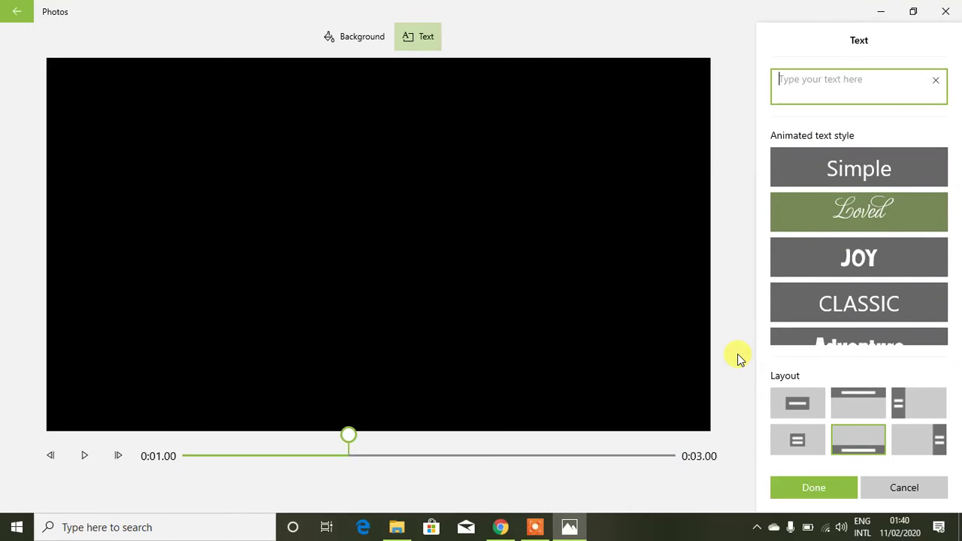
{"action": "type", "text": "Parrot"}
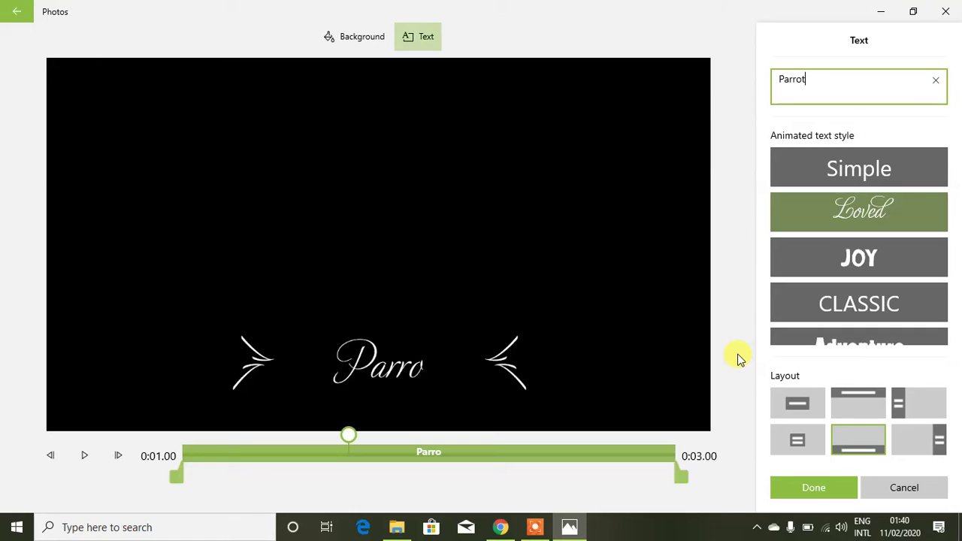
{"action": "type", "text": "s"}
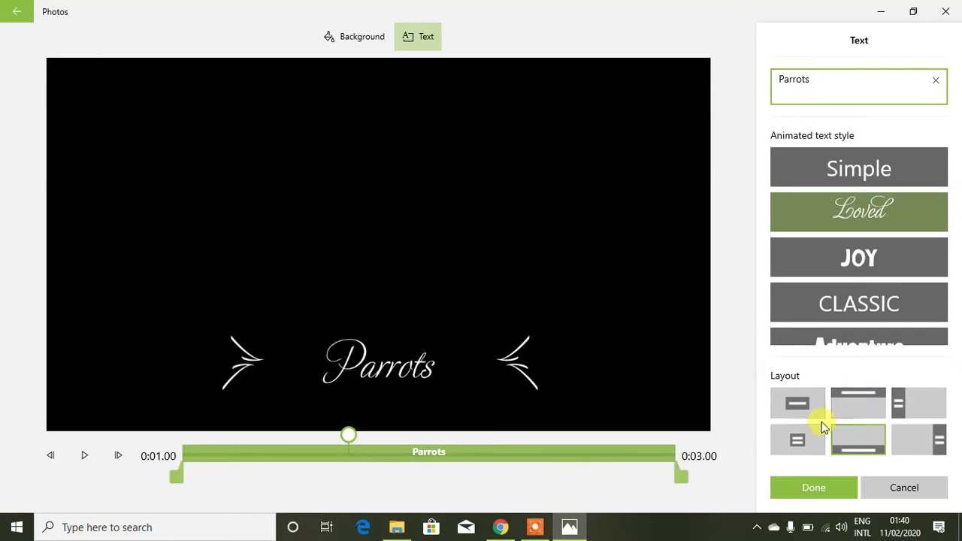
{"action": "left_click", "coordinate": [809, 430]}
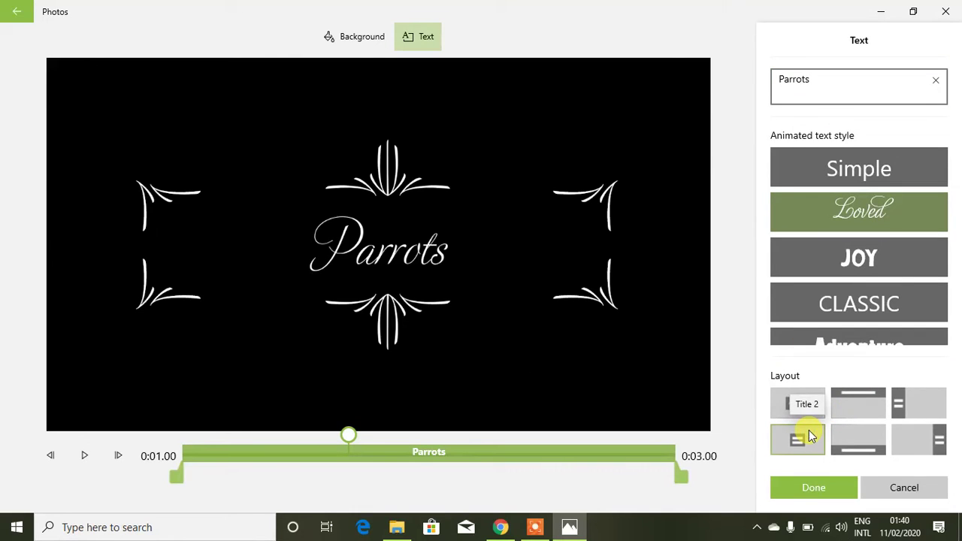
{"action": "left_click", "coordinate": [828, 487]}
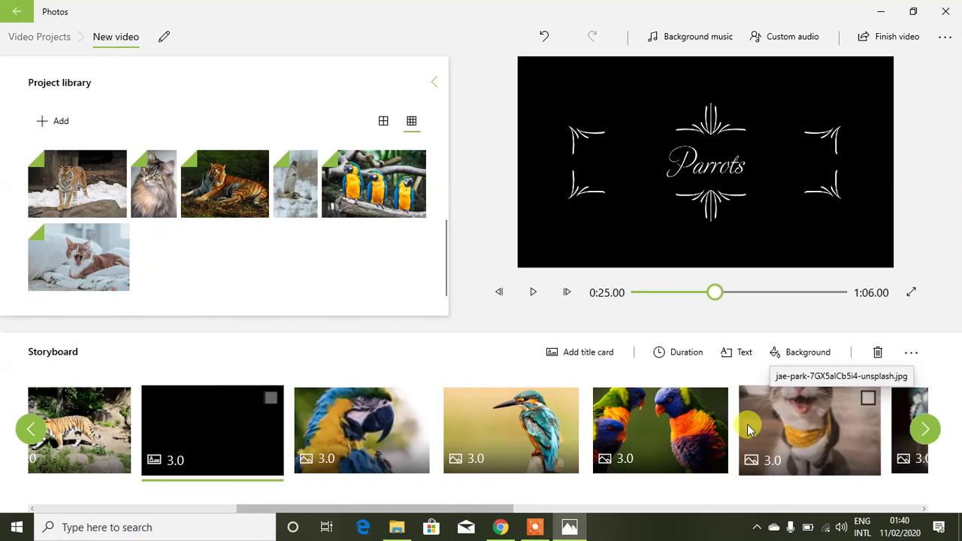
{"action": "left_click", "coordinate": [375, 441]}
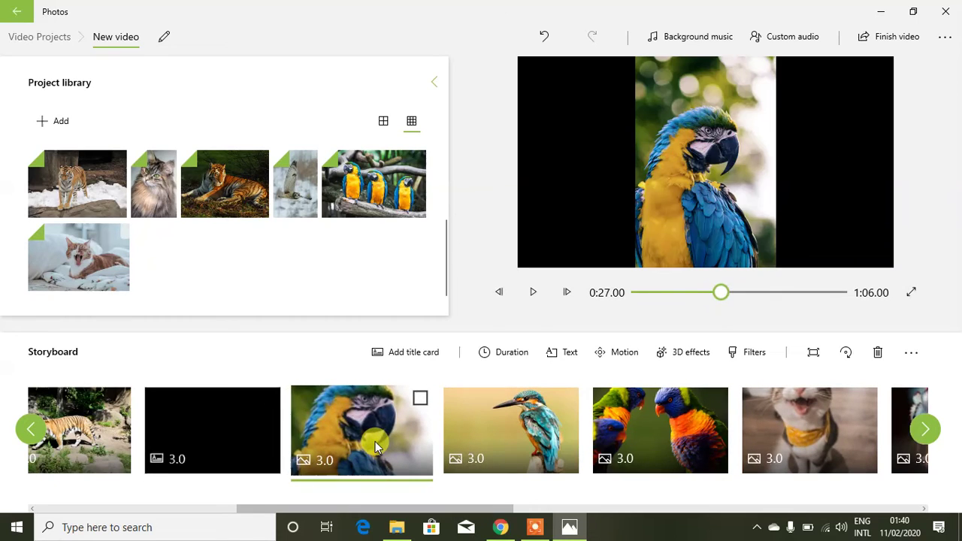
{"action": "left_click", "coordinate": [816, 353]}
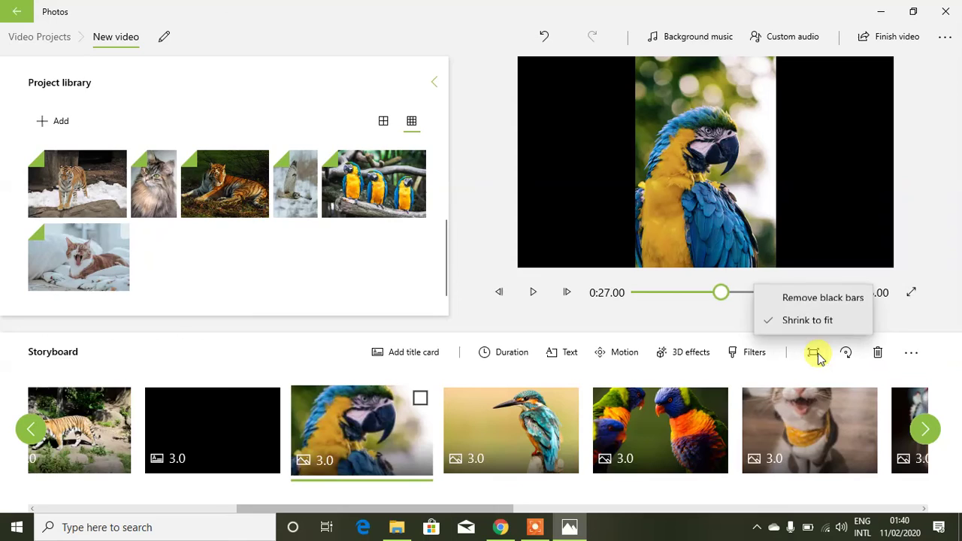
{"action": "left_click", "coordinate": [798, 299]}
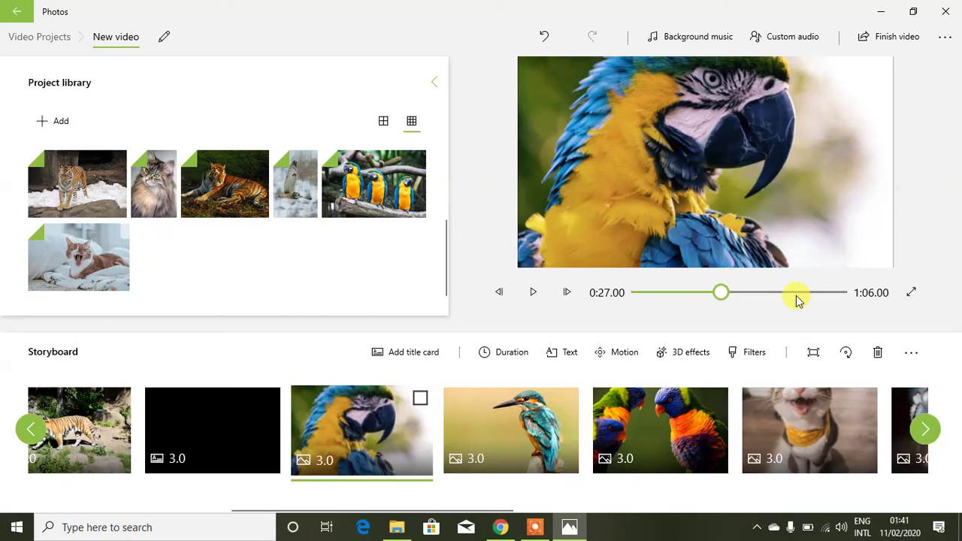
{"action": "left_click", "coordinate": [814, 354]}
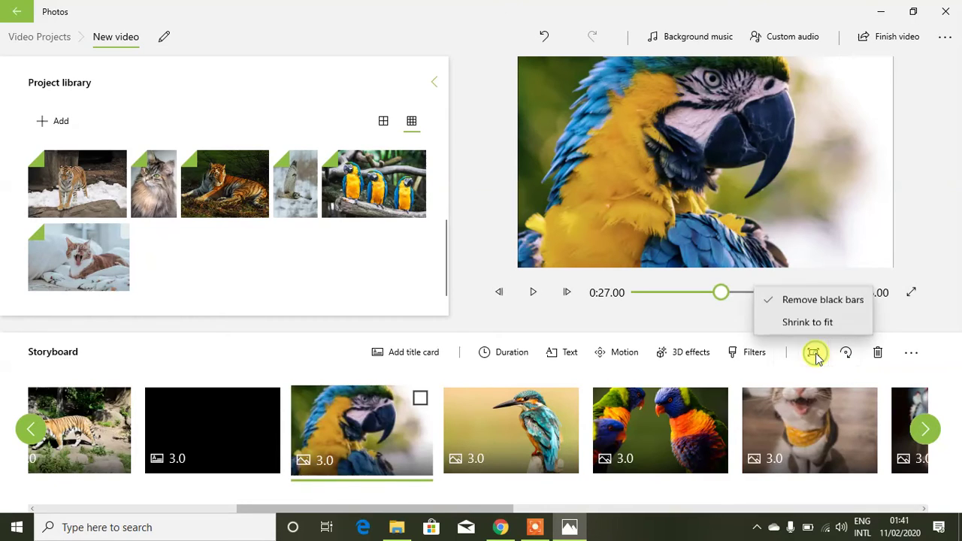
{"action": "left_click", "coordinate": [779, 325]}
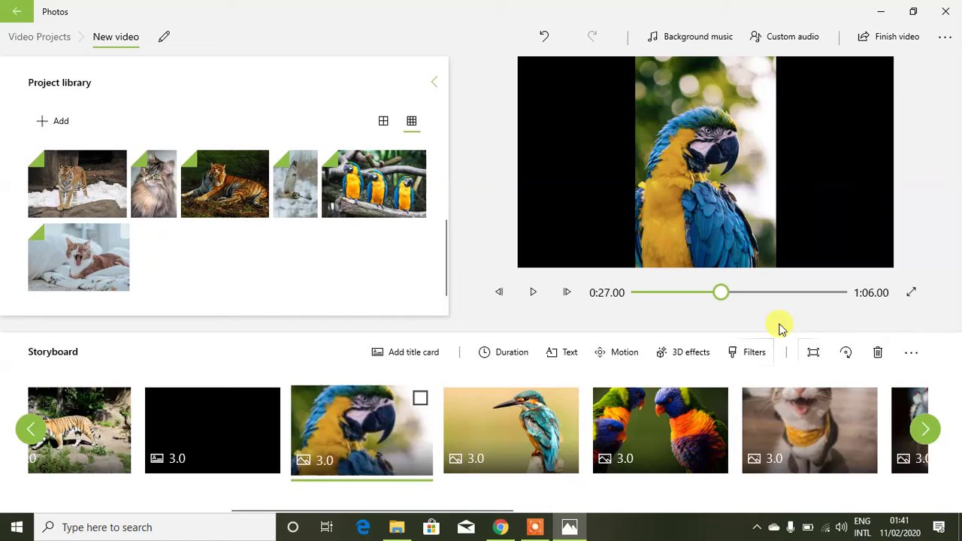
{"action": "left_click", "coordinate": [929, 431]}
{"action": "left_click", "coordinate": [929, 431]}
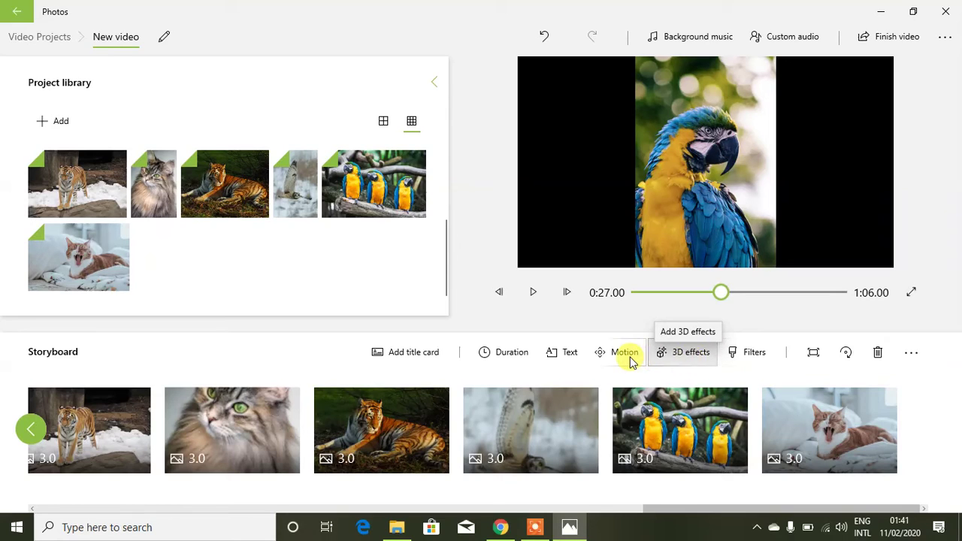
- Add the Balloons 3D effect to the macaw photo
{"action": "left_click", "coordinate": [696, 359]}
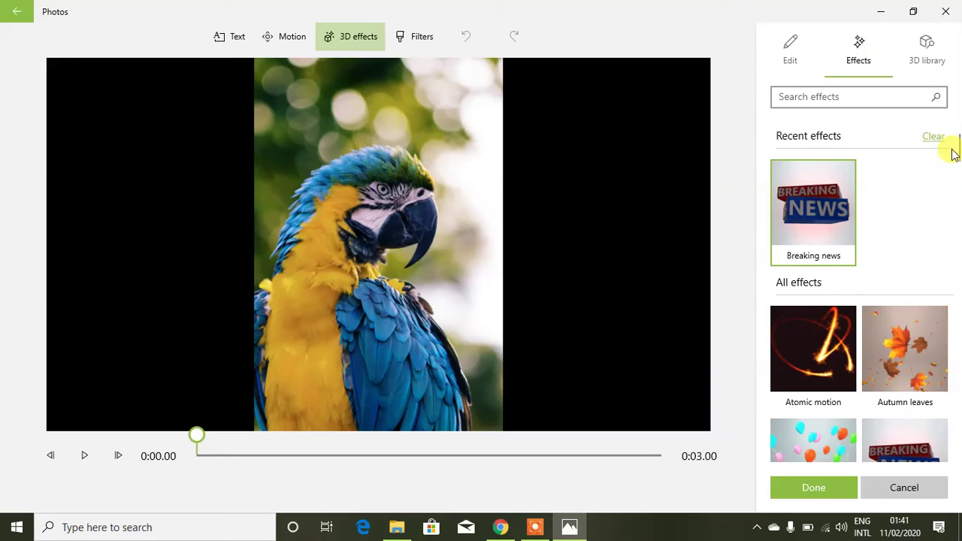
{"action": "scroll", "coordinate": [957, 154], "scroll_direction": "down", "scroll_amount": 3}
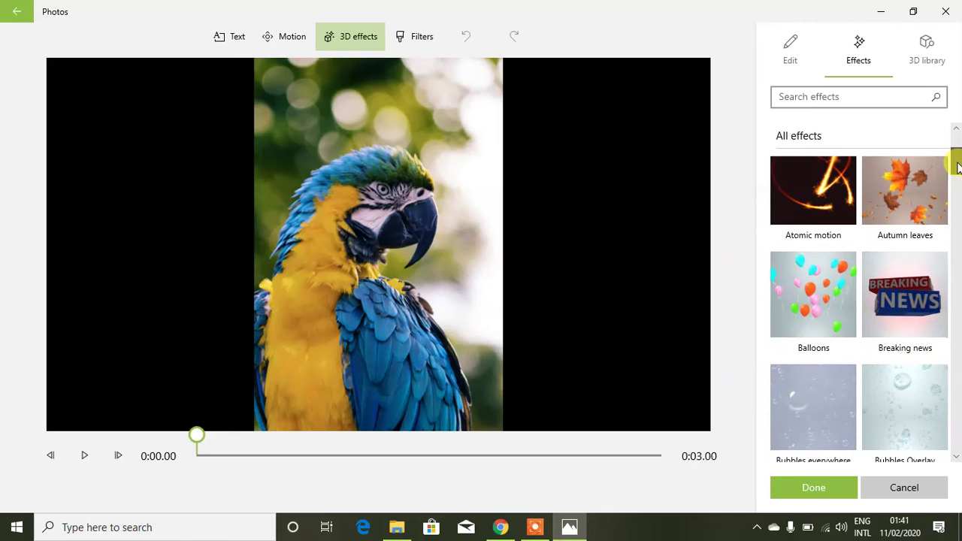
{"action": "scroll", "coordinate": [958, 159], "scroll_direction": "up", "scroll_amount": 1}
{"action": "left_click_drag", "start_coordinate": [957, 159], "coordinate": [958, 173]}
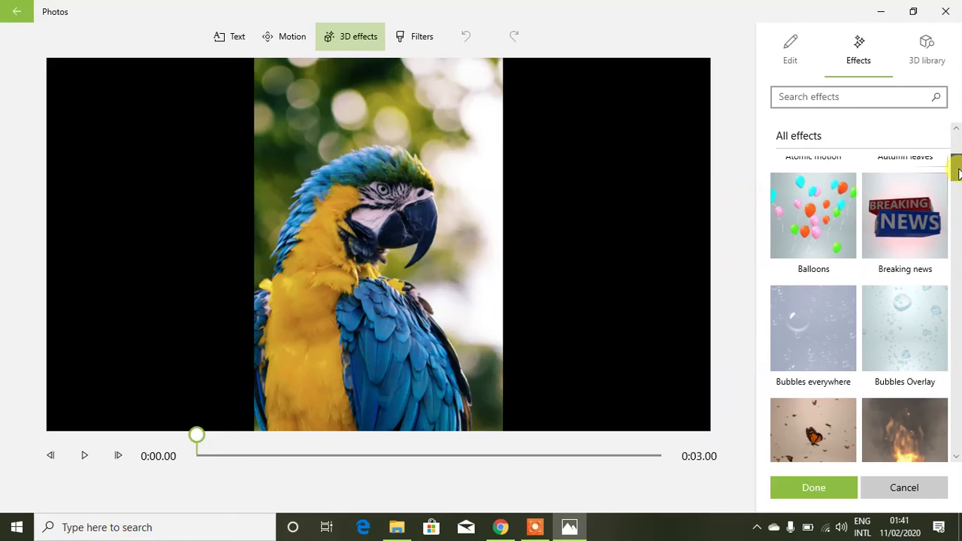
{"action": "left_click", "coordinate": [814, 214]}
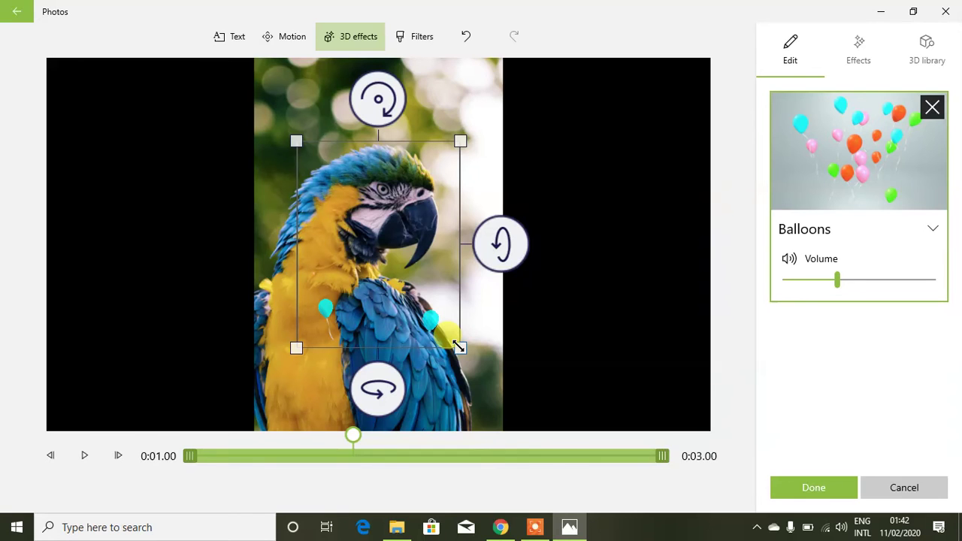
- Enlarge the balloons area over the macaw's body, raise the effect volume, and confirm
{"action": "mouse_move", "coordinate": [459, 347]}
{"action": "left_mouse_down"}
{"action": "mouse_move", "coordinate": [551, 358]}
{"action": "mouse_move", "coordinate": [496, 285]}
{"action": "mouse_move", "coordinate": [611, 294]}
{"action": "left_mouse_up"}
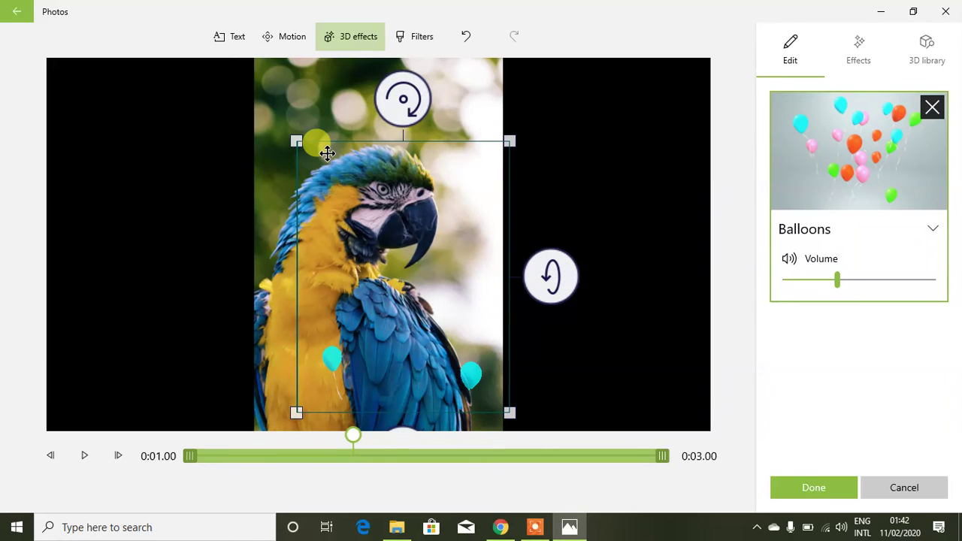
{"action": "left_click_drag", "start_coordinate": [314, 164], "coordinate": [276, 173]}
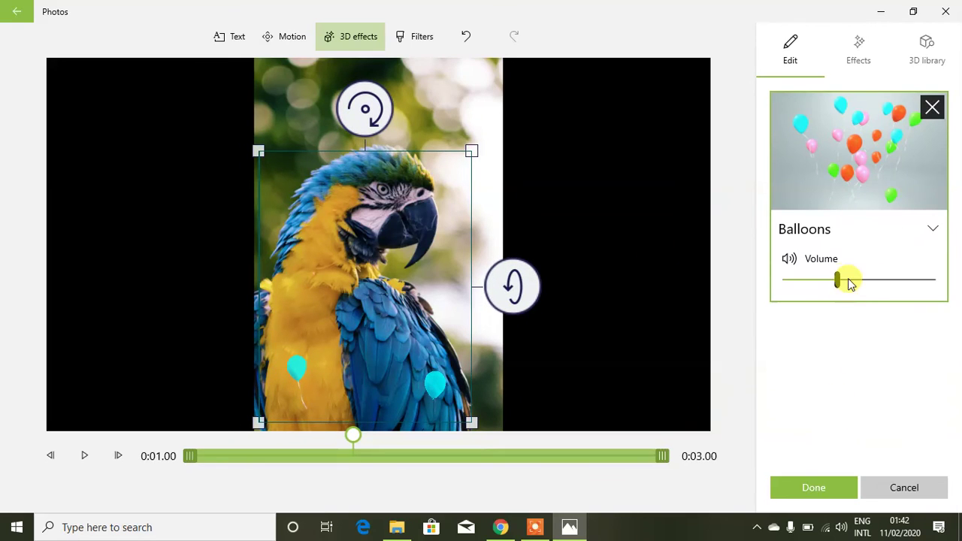
{"action": "mouse_move", "coordinate": [838, 280]}
{"action": "left_mouse_down"}
{"action": "mouse_move", "coordinate": [884, 285]}
{"action": "mouse_move", "coordinate": [844, 292]}
{"action": "left_mouse_up"}
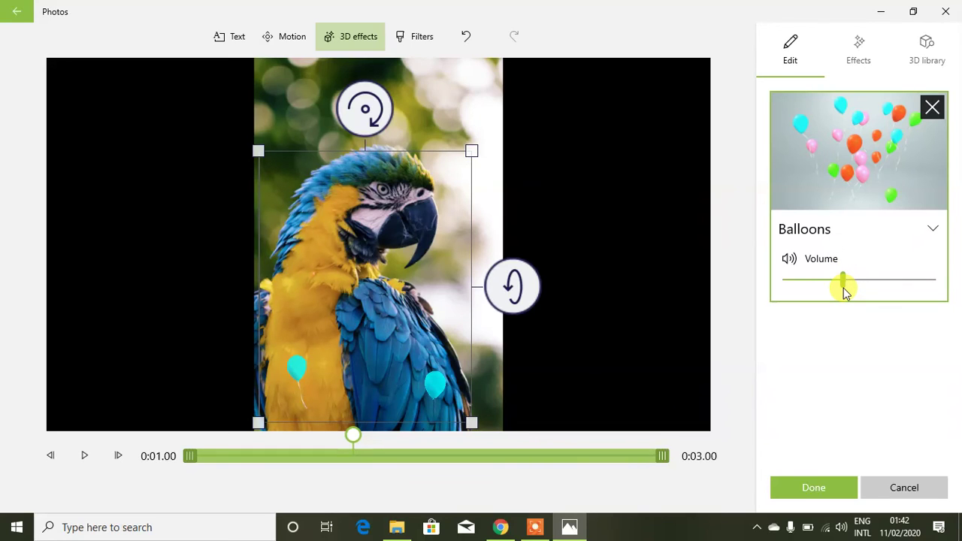
{"action": "left_click", "coordinate": [823, 496]}
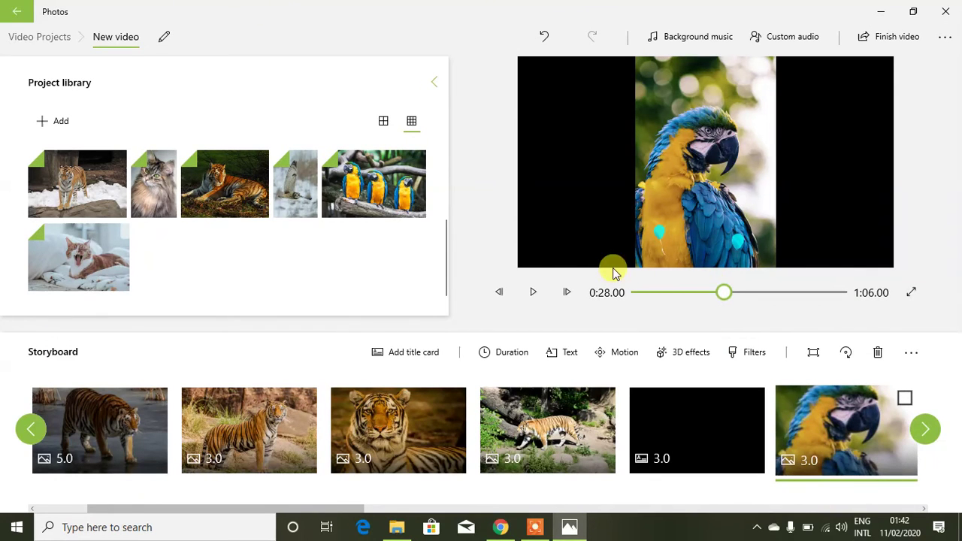
{"action": "left_click", "coordinate": [532, 294]}
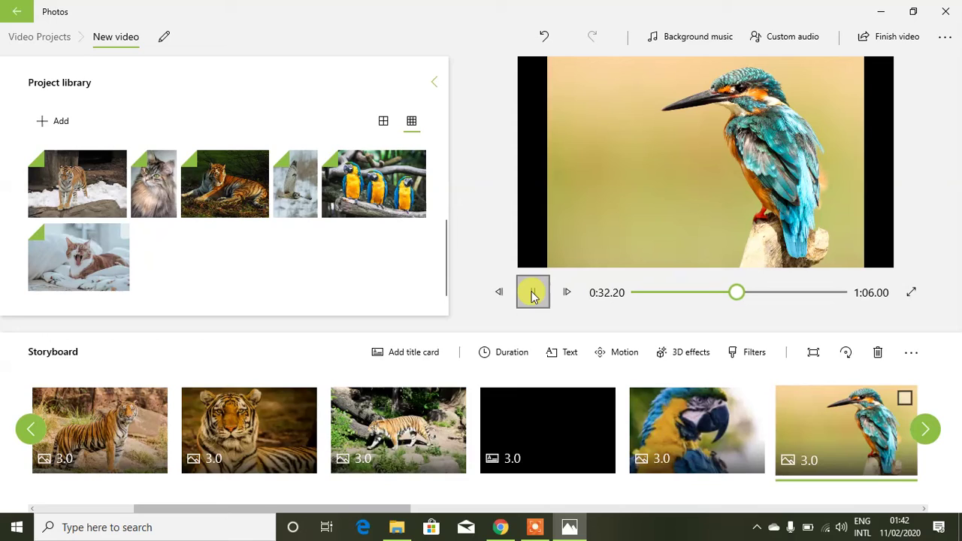
{"action": "left_click", "coordinate": [534, 293]}
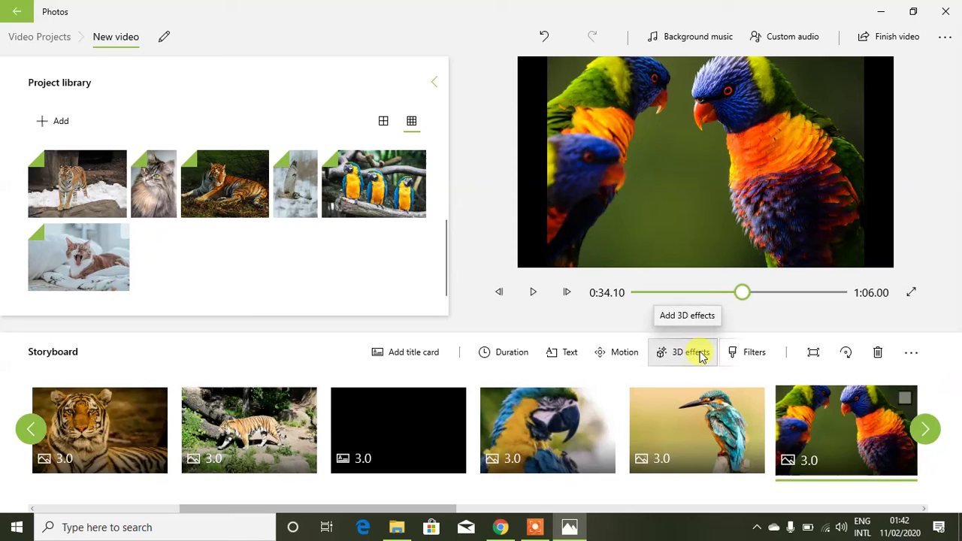
- Compare the Energy, Brassy, Denim, Adventure, Original and Pearl filters on the lorikeet photo, then apply Energy
{"action": "left_click", "coordinate": [749, 353]}
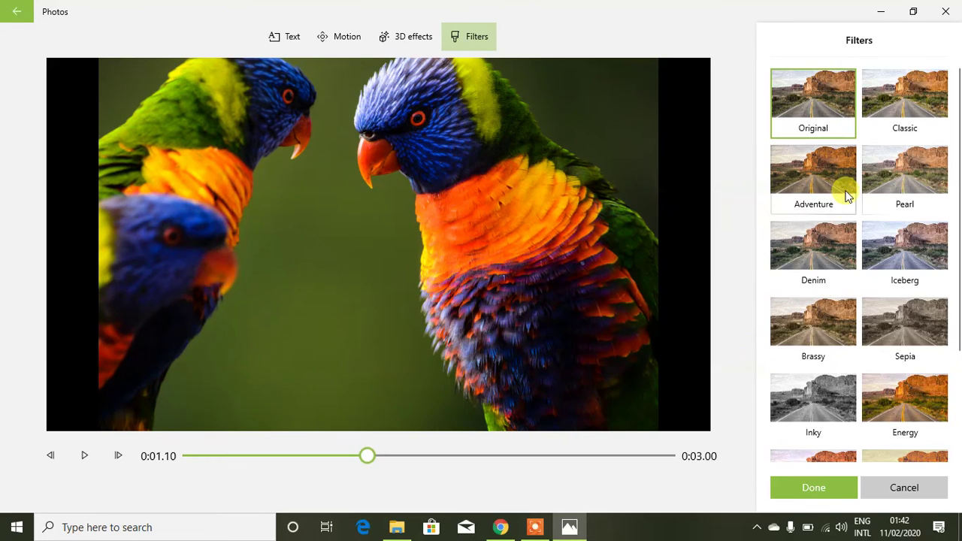
{"action": "left_click", "coordinate": [904, 385]}
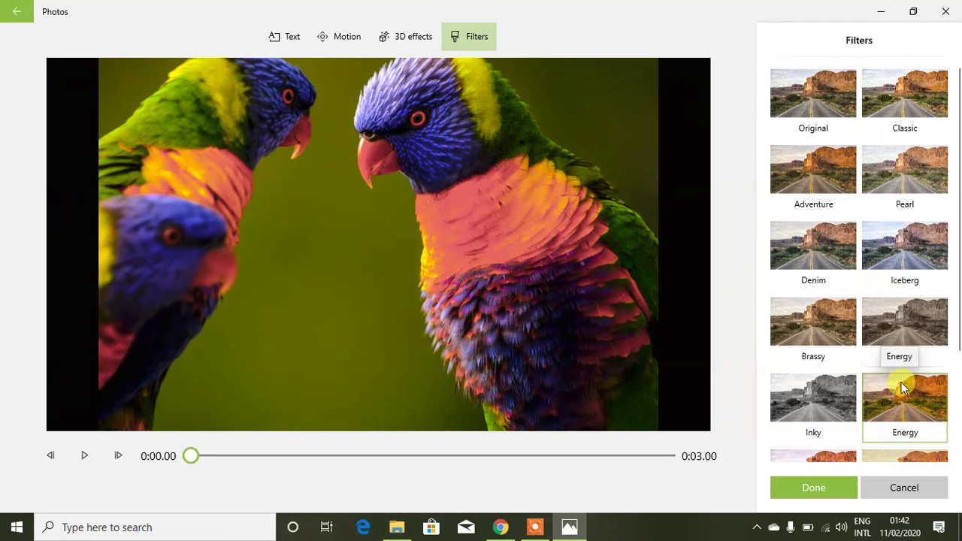
{"action": "left_click", "coordinate": [817, 322]}
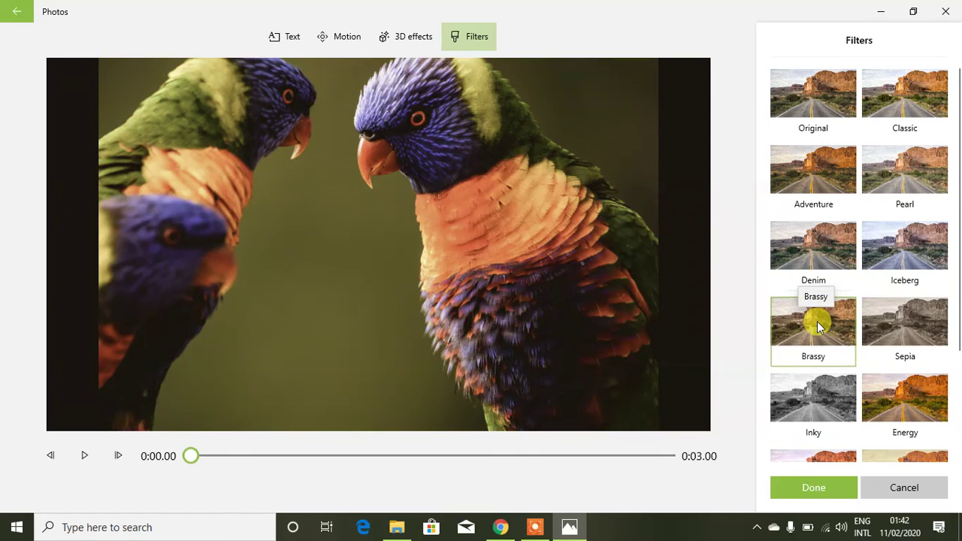
{"action": "left_click", "coordinate": [810, 250]}
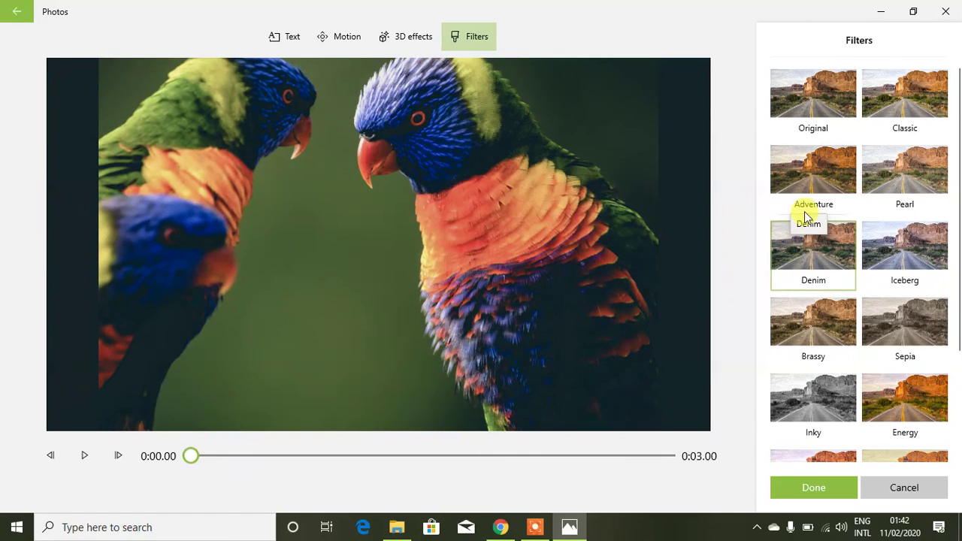
{"action": "left_click", "coordinate": [798, 179]}
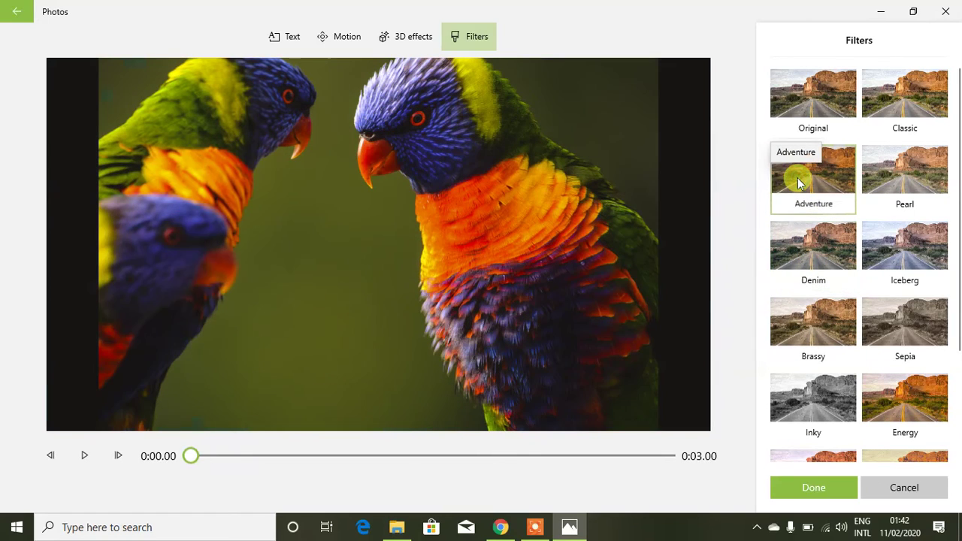
{"action": "left_click", "coordinate": [812, 106]}
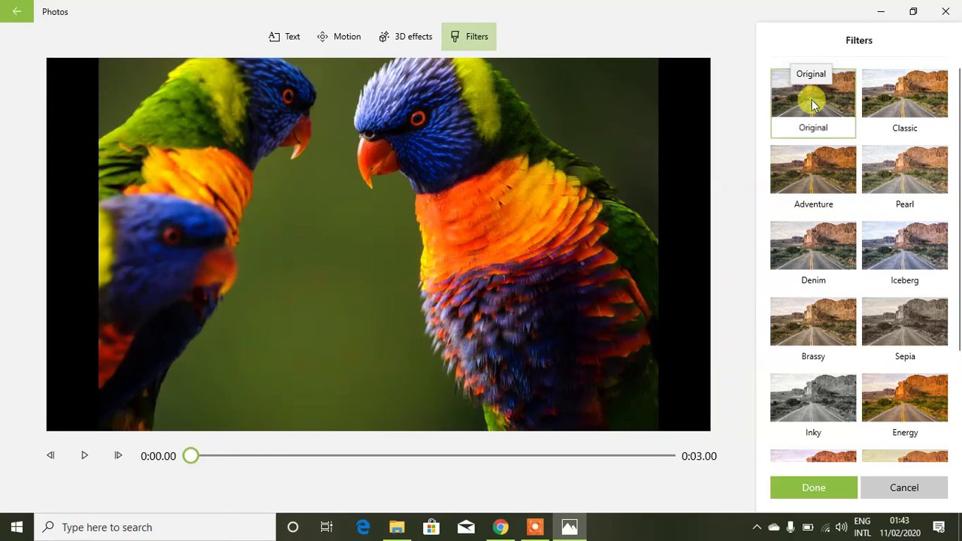
{"action": "left_click", "coordinate": [812, 184]}
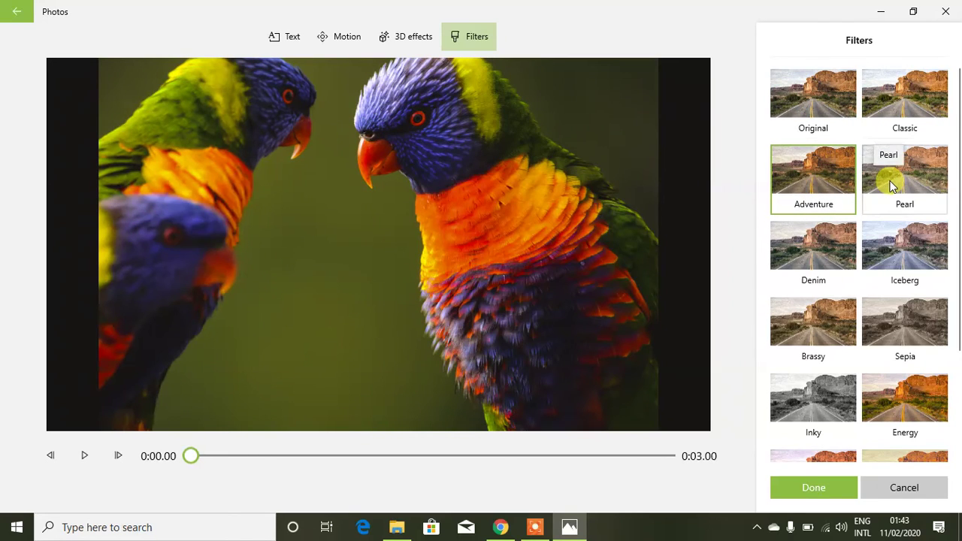
{"action": "left_click", "coordinate": [891, 186]}
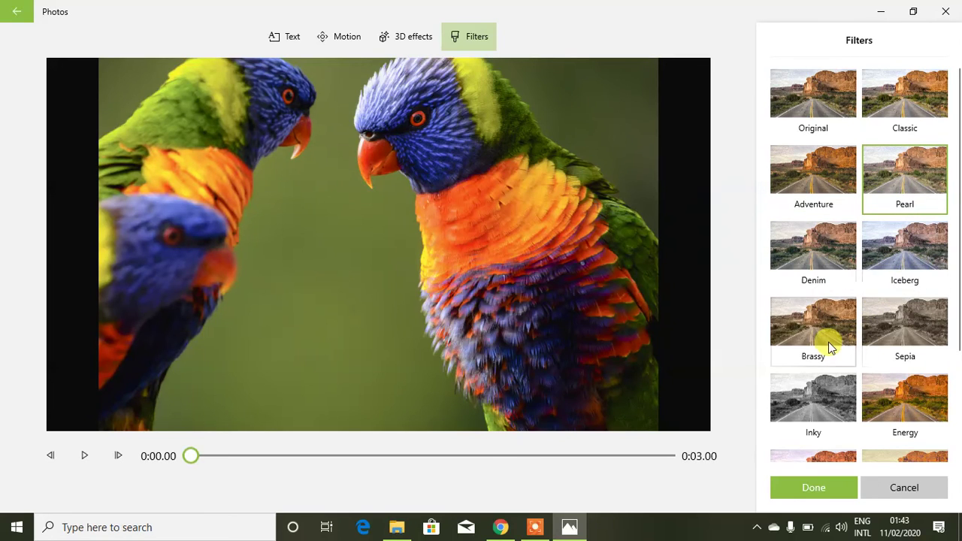
{"action": "left_click", "coordinate": [880, 382]}
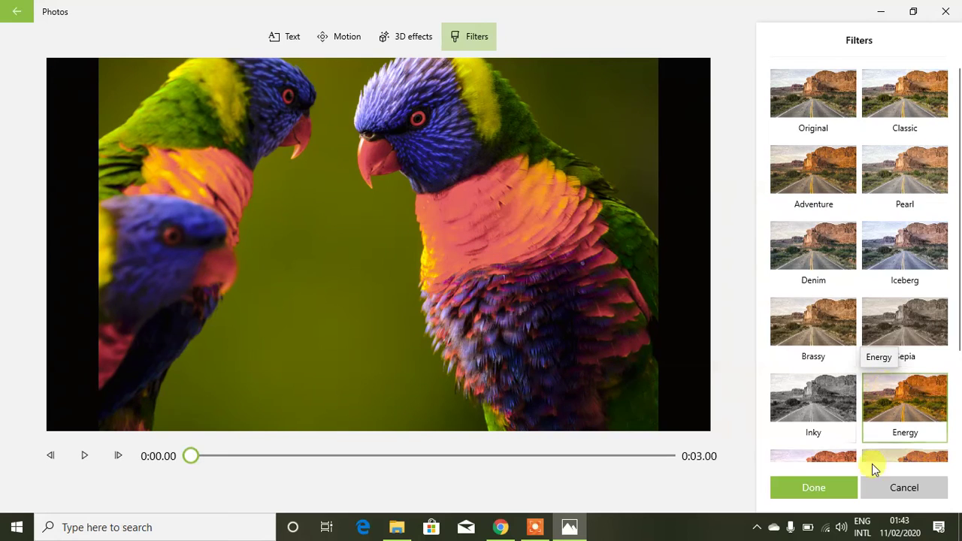
{"action": "left_click", "coordinate": [828, 483]}
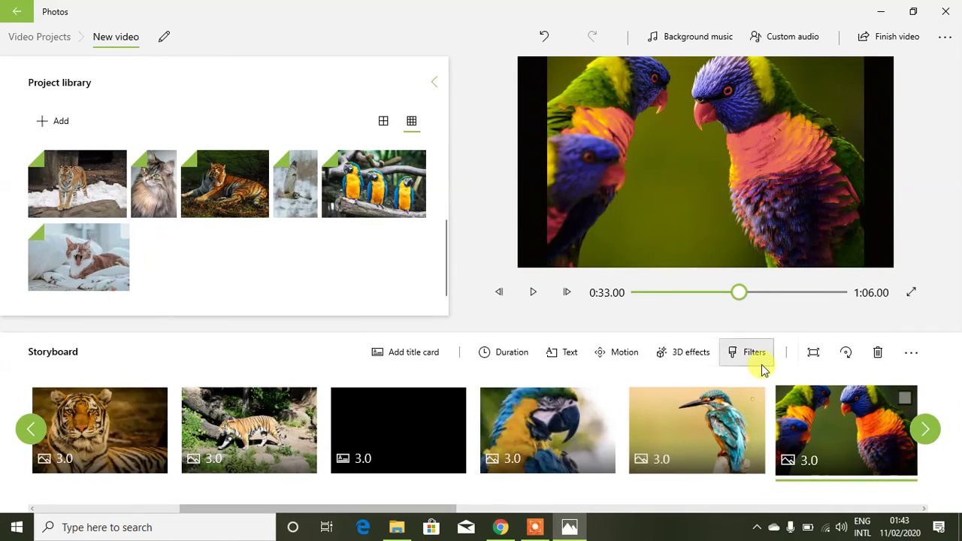
- Apply the Butterflies 3D effect to the lorikeet photo and confirm it
{"action": "left_click", "coordinate": [699, 353]}
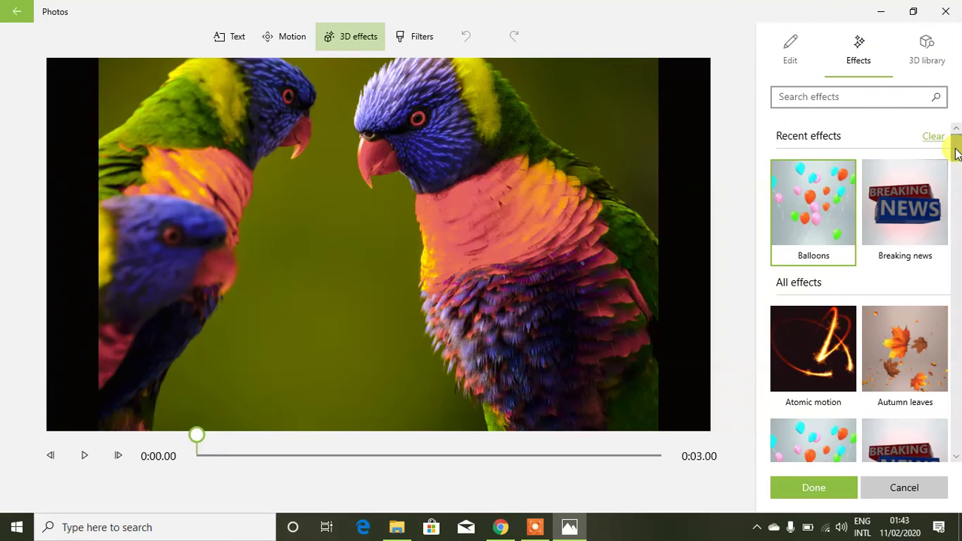
{"action": "left_click_drag", "start_coordinate": [957, 154], "coordinate": [958, 193]}
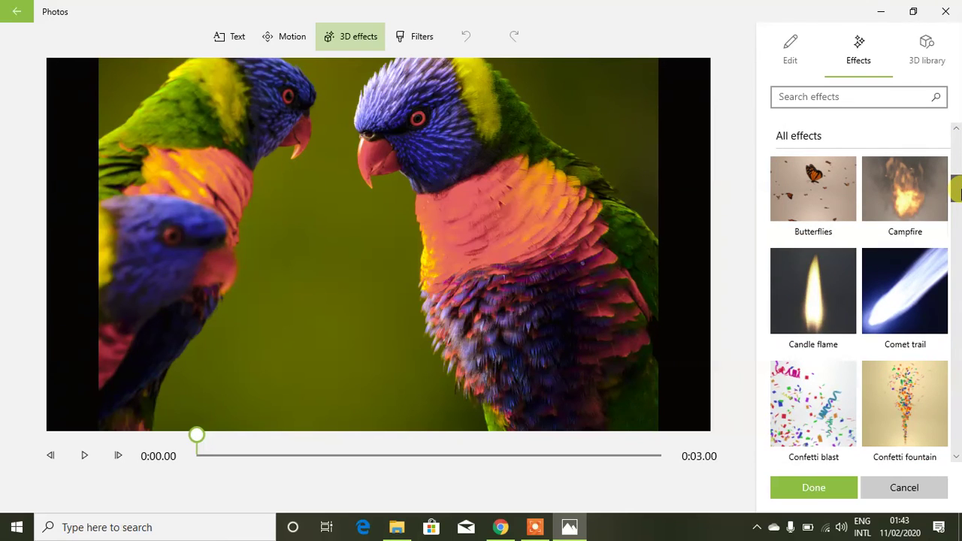
{"action": "left_click", "coordinate": [814, 183]}
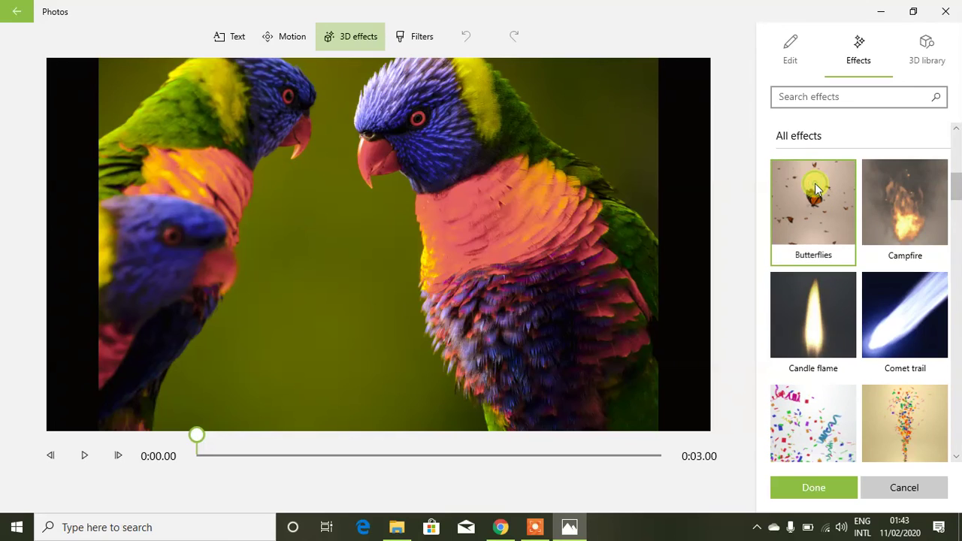
{"action": "left_click", "coordinate": [803, 488]}
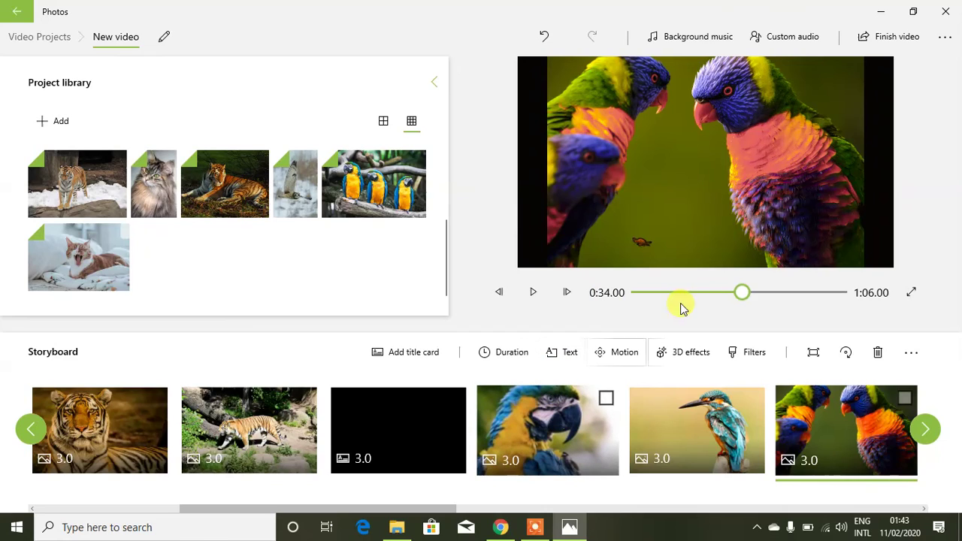
{"action": "left_click", "coordinate": [717, 293]}
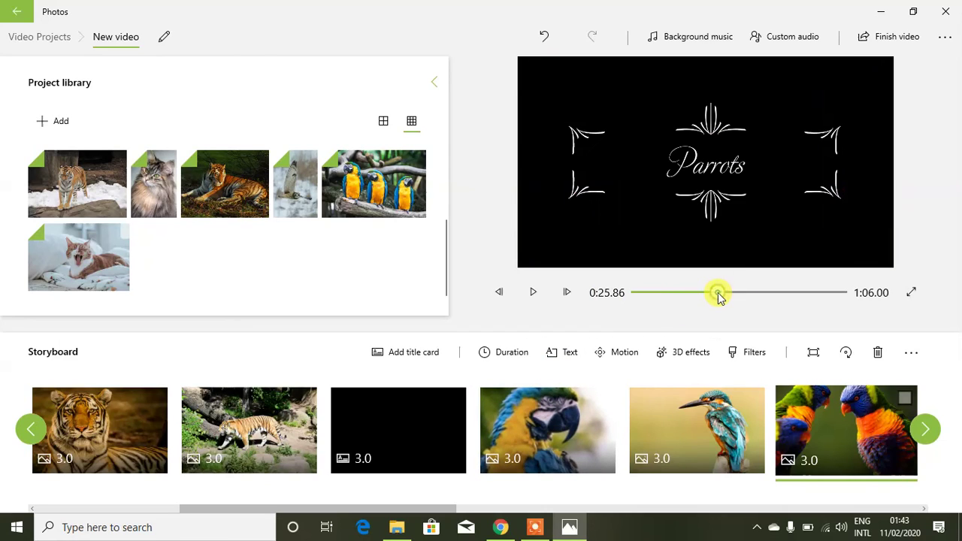
{"action": "left_click", "coordinate": [534, 293]}
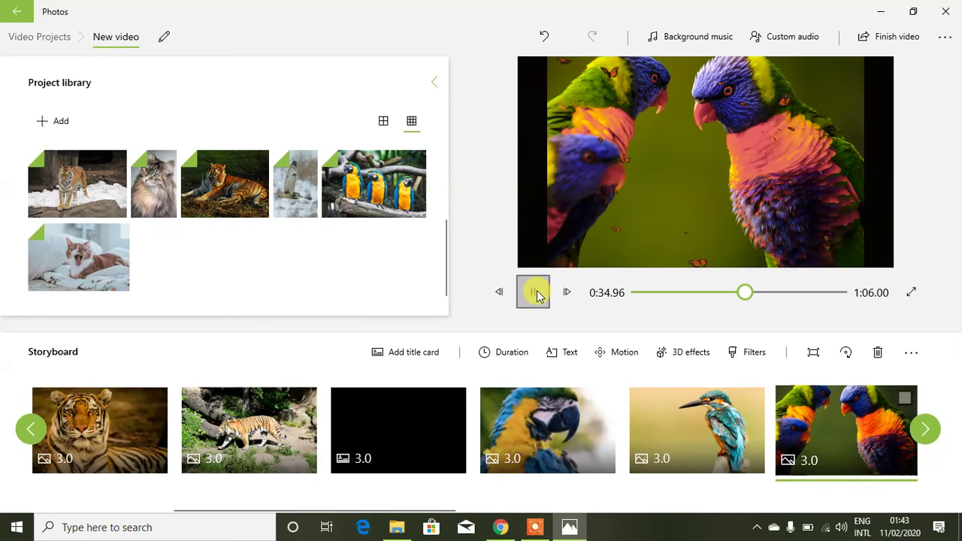
{"action": "left_click", "coordinate": [535, 294]}
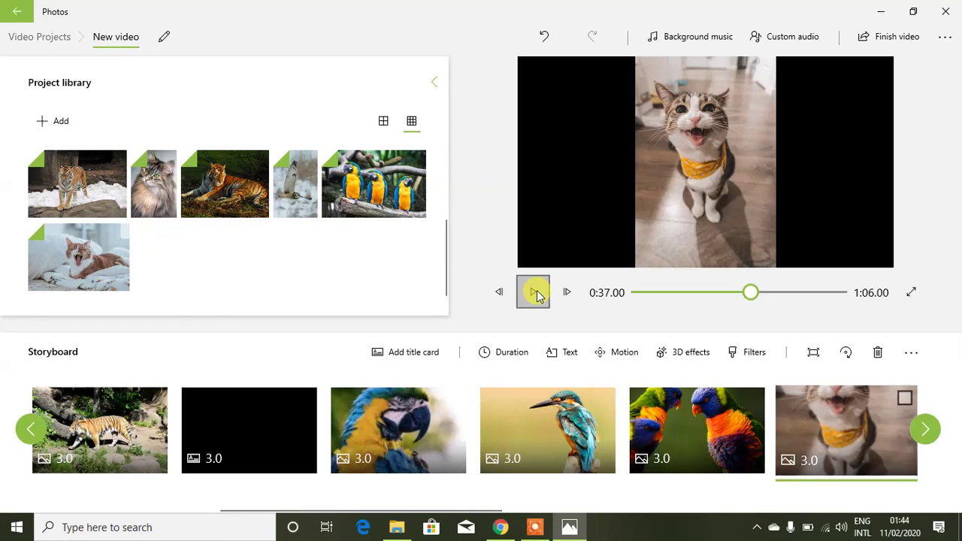
- Finish the video with High 1080p (recommended) quality and start the export
{"action": "left_click", "coordinate": [880, 39]}
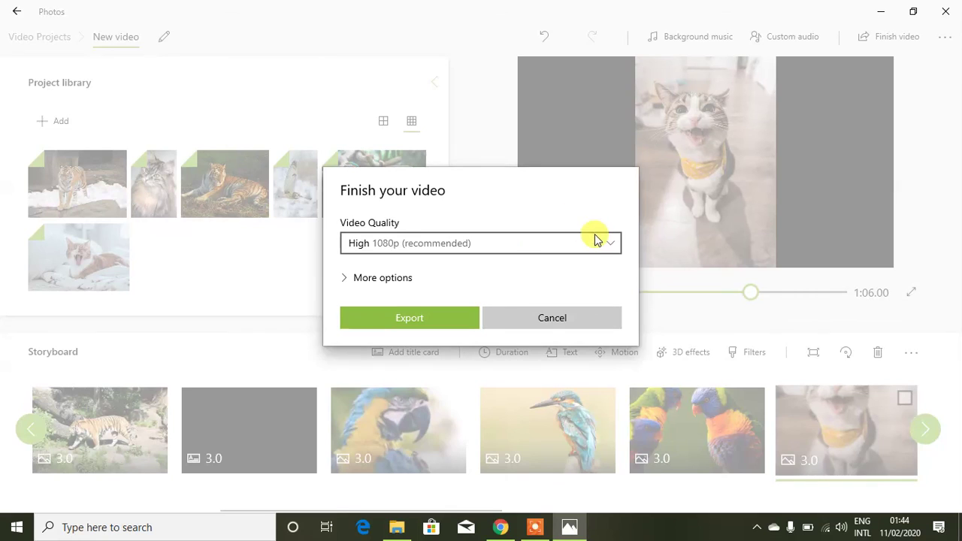
{"action": "left_click", "coordinate": [600, 244]}
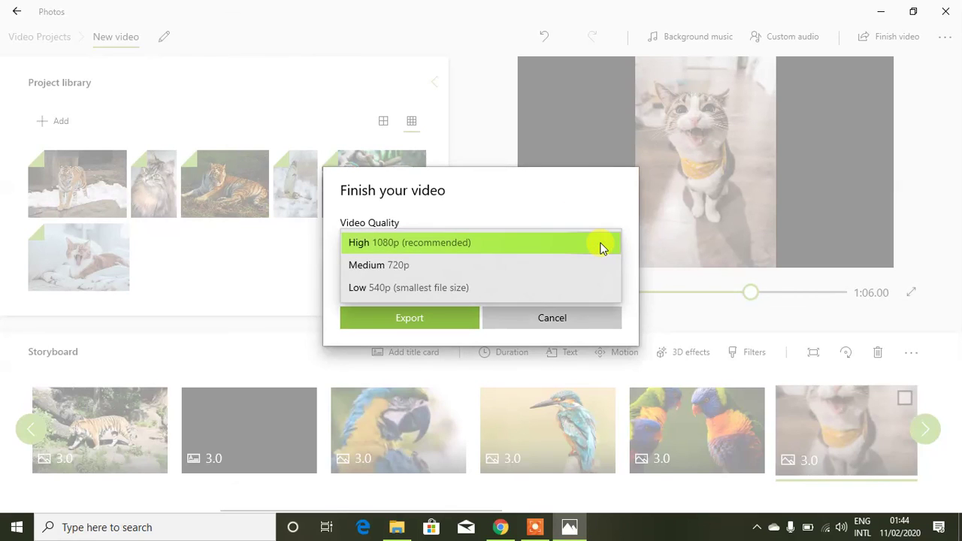
{"action": "left_click", "coordinate": [500, 239]}
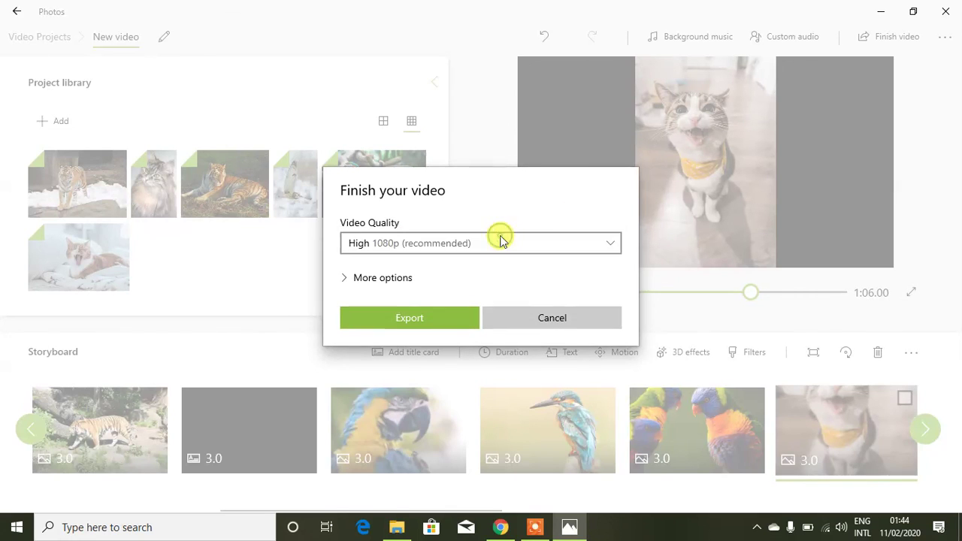
{"action": "left_click", "coordinate": [421, 319]}
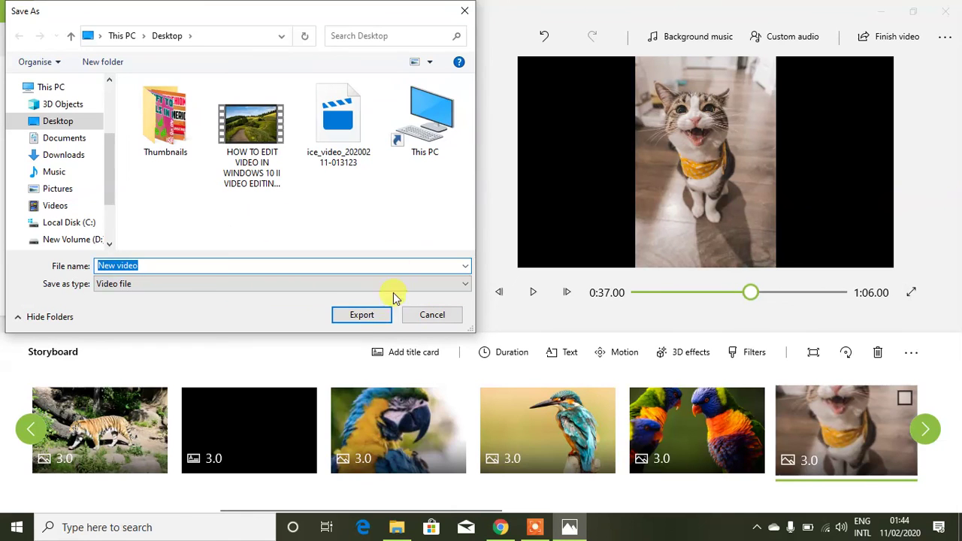
- Save the export as 'New video' on the Desktop to begin exporting
{"action": "left_click", "coordinate": [366, 315]}
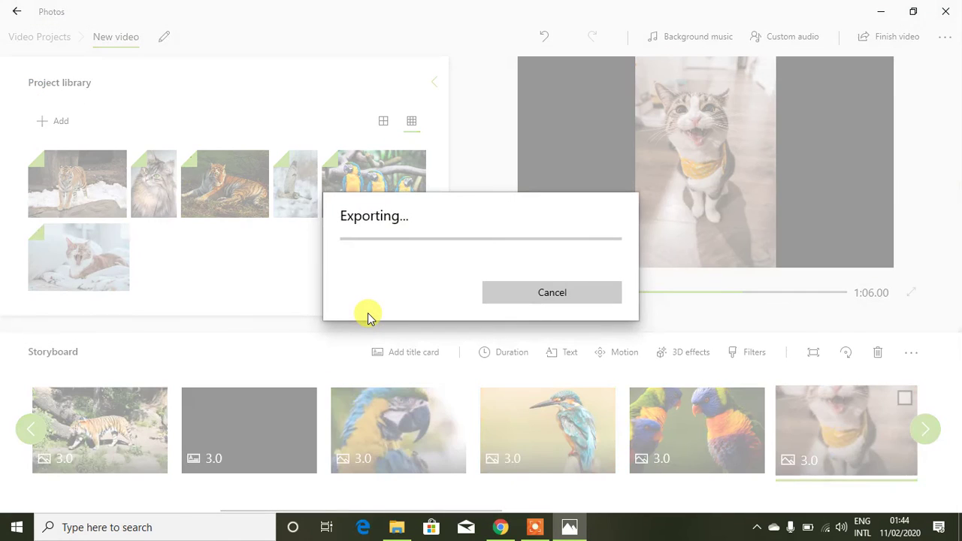